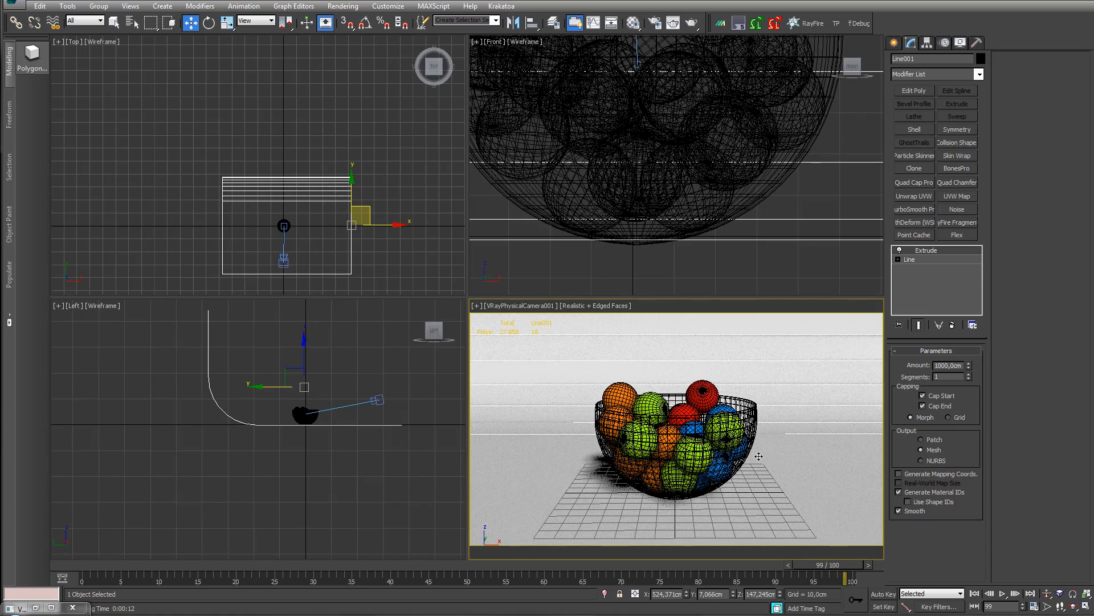
- Review the physical camera's parameters and the scene's Environment and Effects settings
{"action": "left_click", "coordinate": [378, 401]}
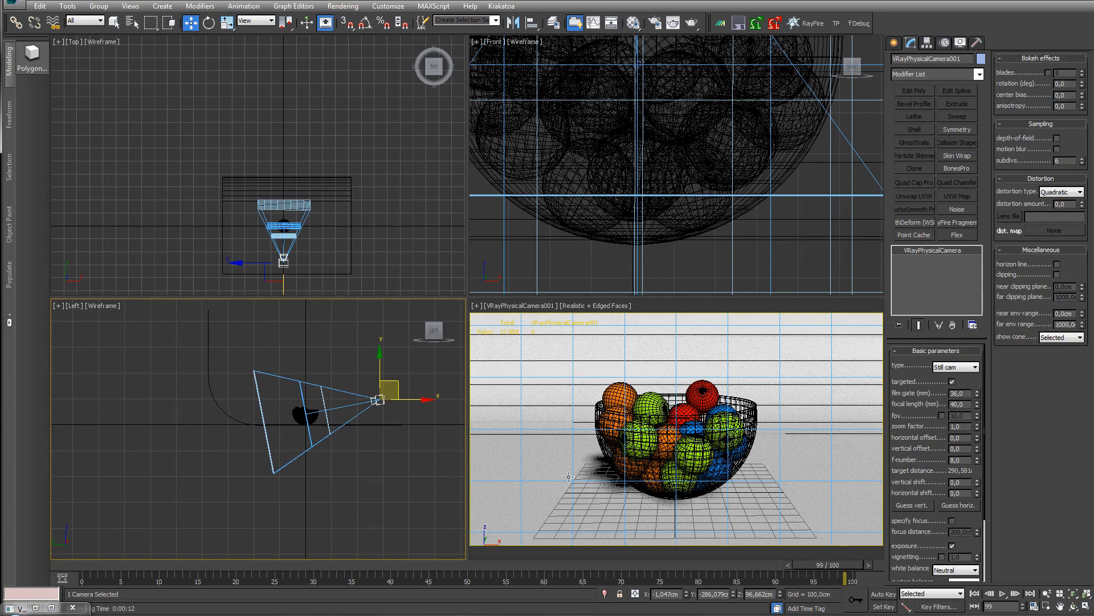
{"action": "left_click", "coordinate": [789, 437]}
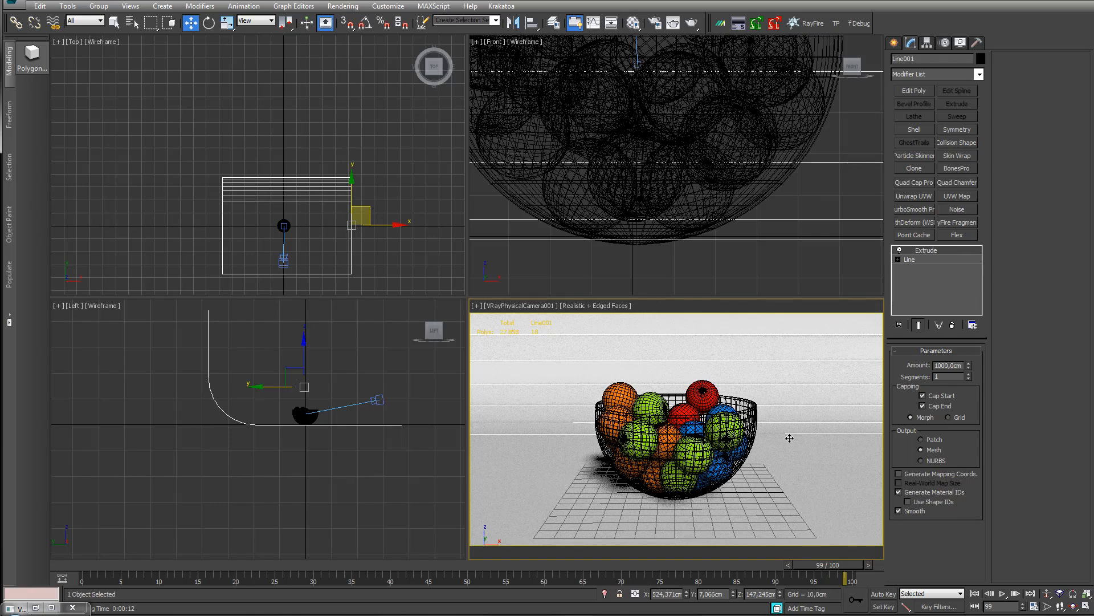
{"action": "left_click", "coordinate": [342, 6]}
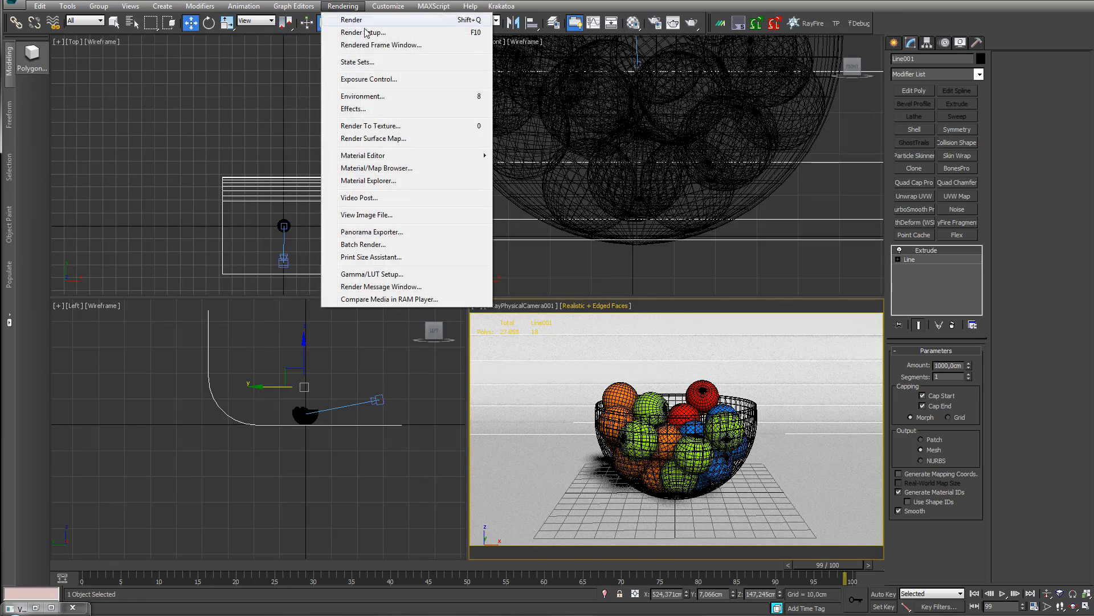
{"action": "left_click", "coordinate": [373, 97]}
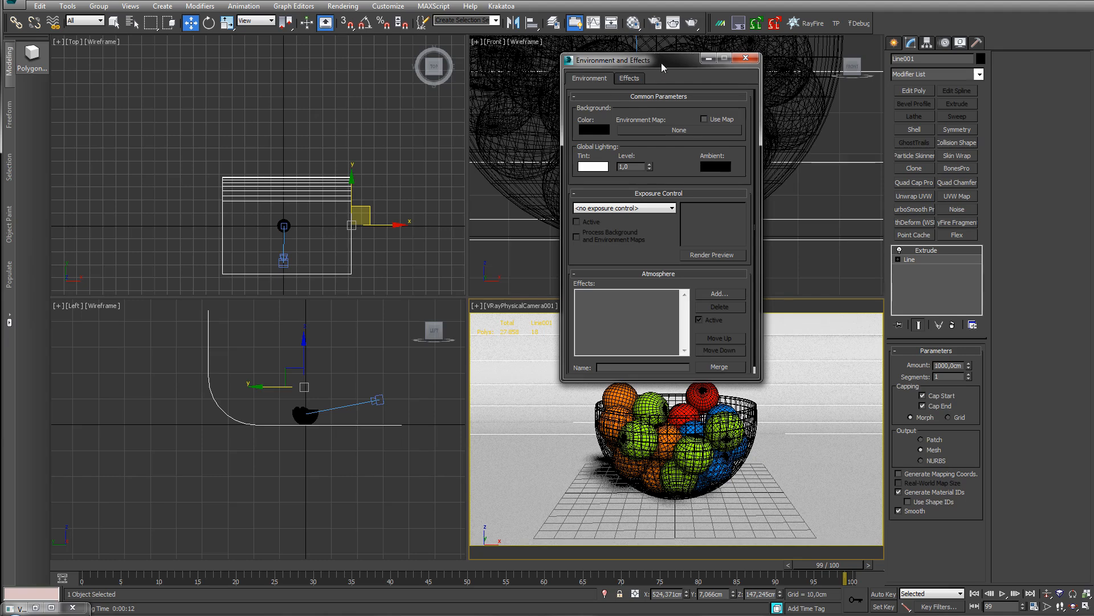
{"action": "left_click_drag", "start_coordinate": [662, 62], "coordinate": [642, 93]}
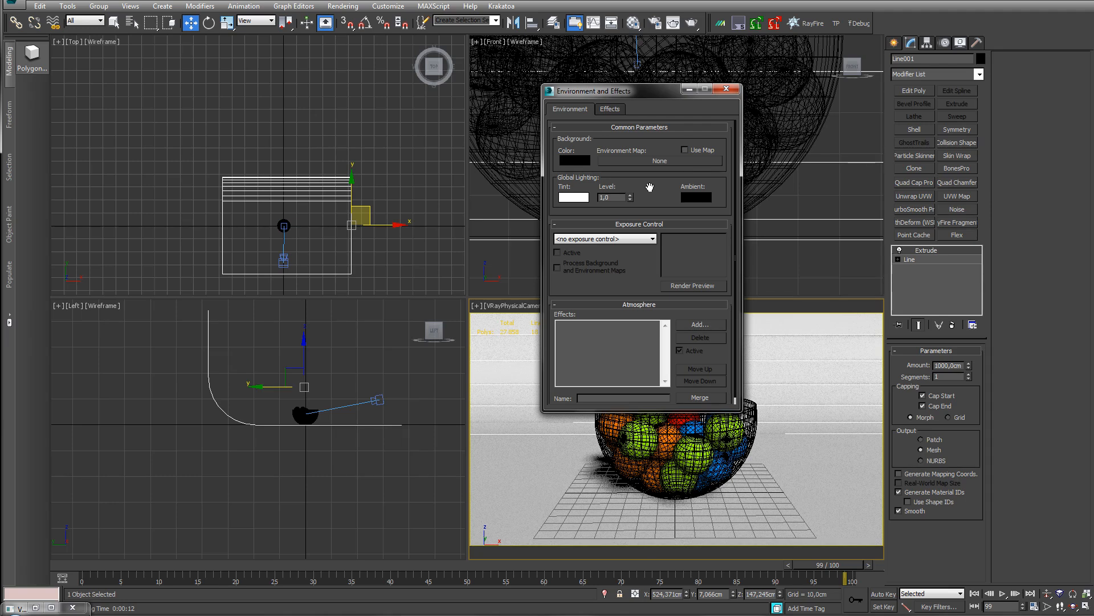
{"action": "left_click", "coordinate": [726, 89]}
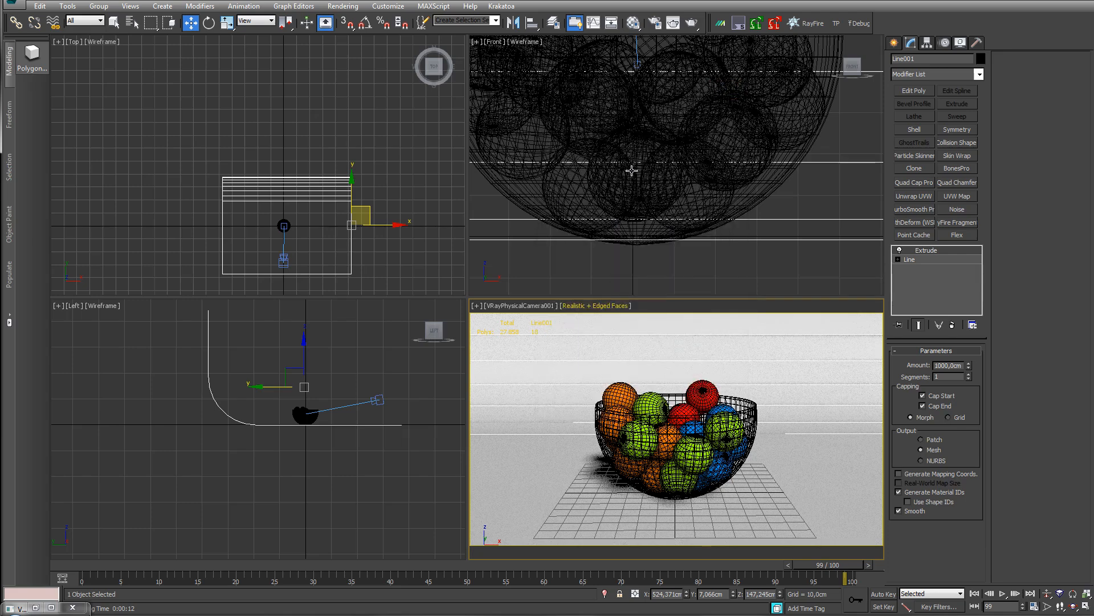
- Review the V-Ray environment override settings in the render setup
{"action": "left_click", "coordinate": [656, 24]}
{"action": "left_click", "coordinate": [104, 61]}
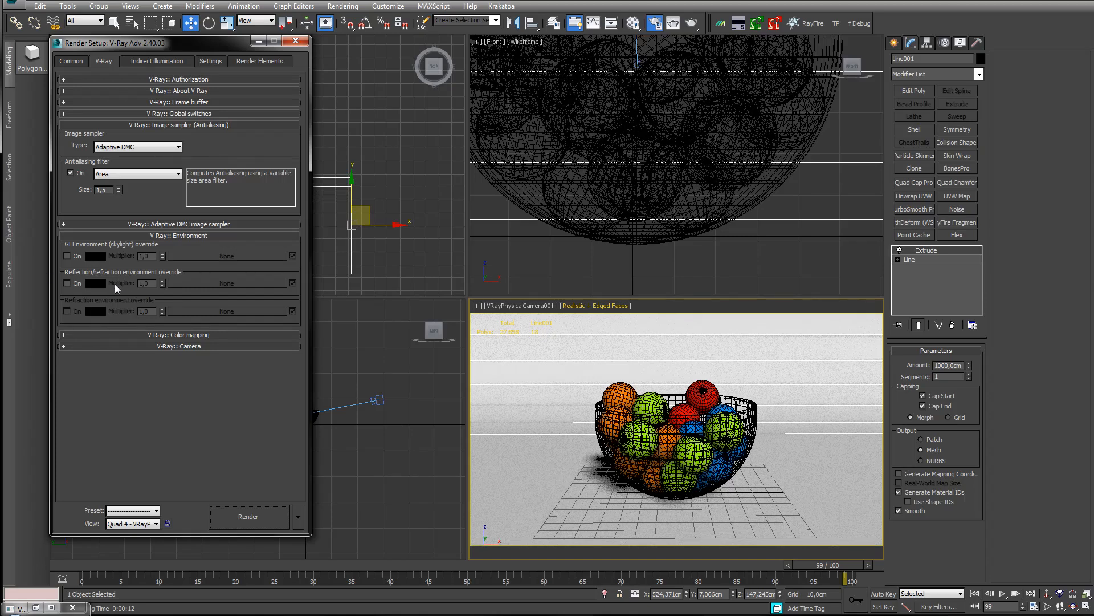
{"action": "left_click", "coordinate": [295, 40]}
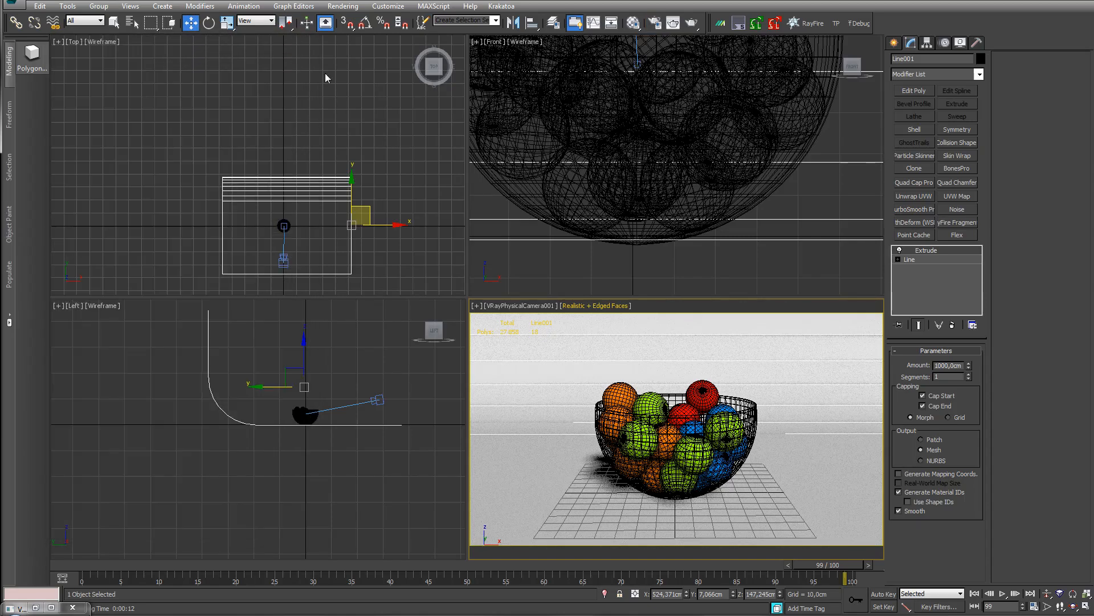
- Create a VRayLight of type Dome on the floor beside the fruit bowl
{"action": "left_click", "coordinate": [894, 45]}
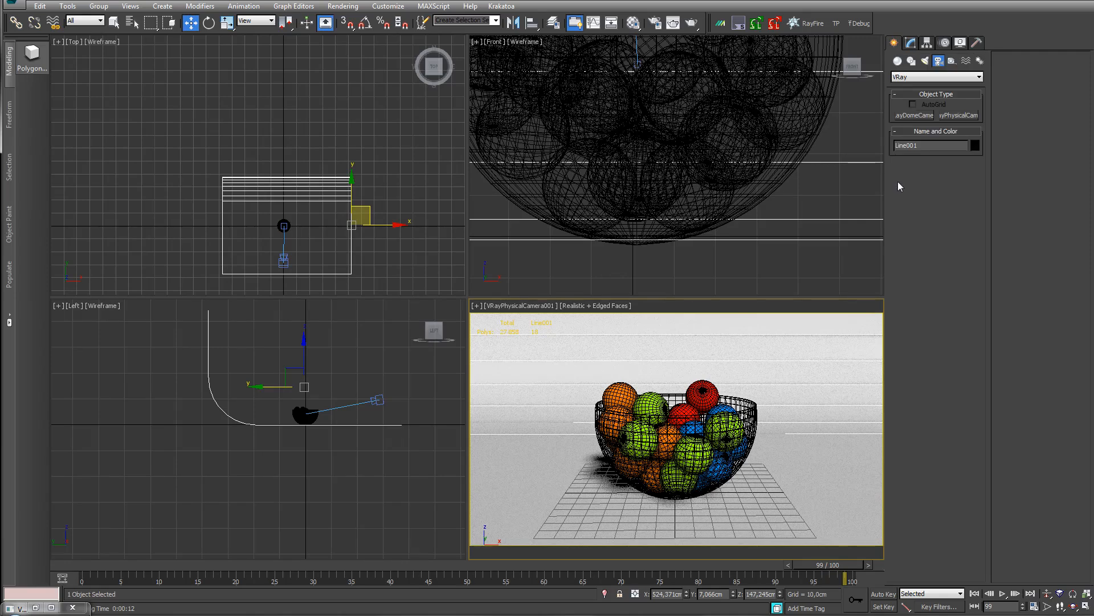
{"action": "left_click", "coordinate": [956, 115]}
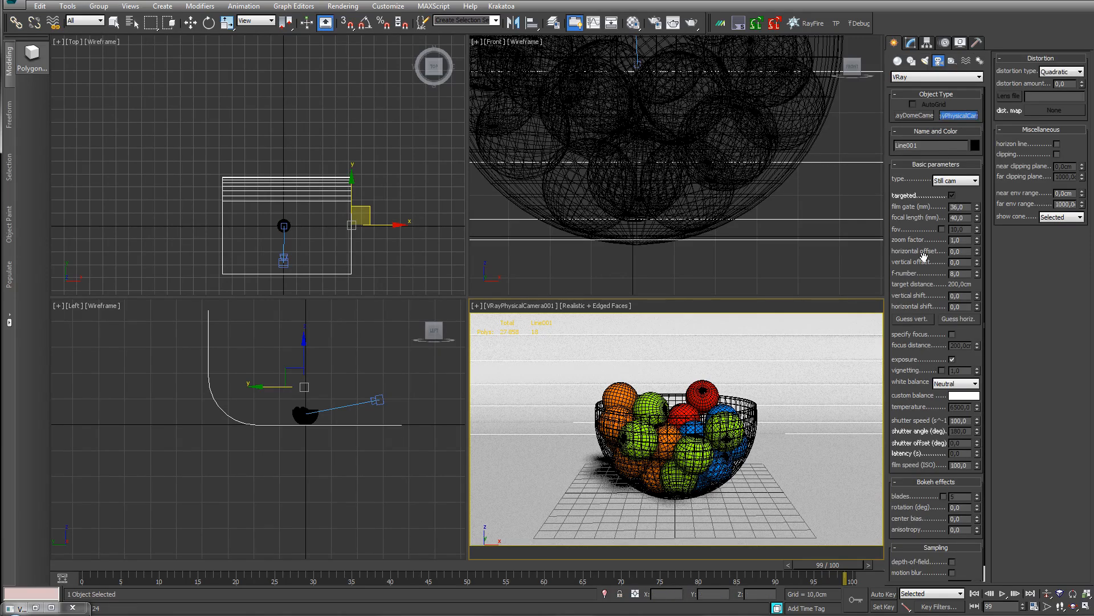
{"action": "left_click", "coordinate": [925, 61]}
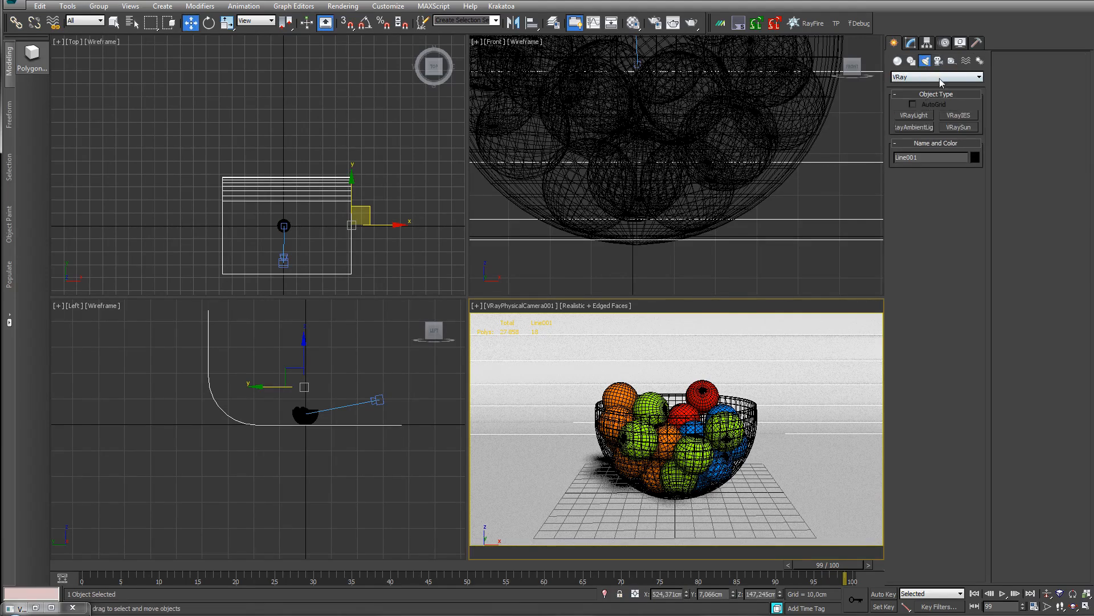
{"action": "left_click", "coordinate": [914, 115]}
{"action": "left_click", "coordinate": [1050, 92]}
{"action": "left_click", "coordinate": [1032, 109]}
{"action": "left_click", "coordinate": [836, 442]}
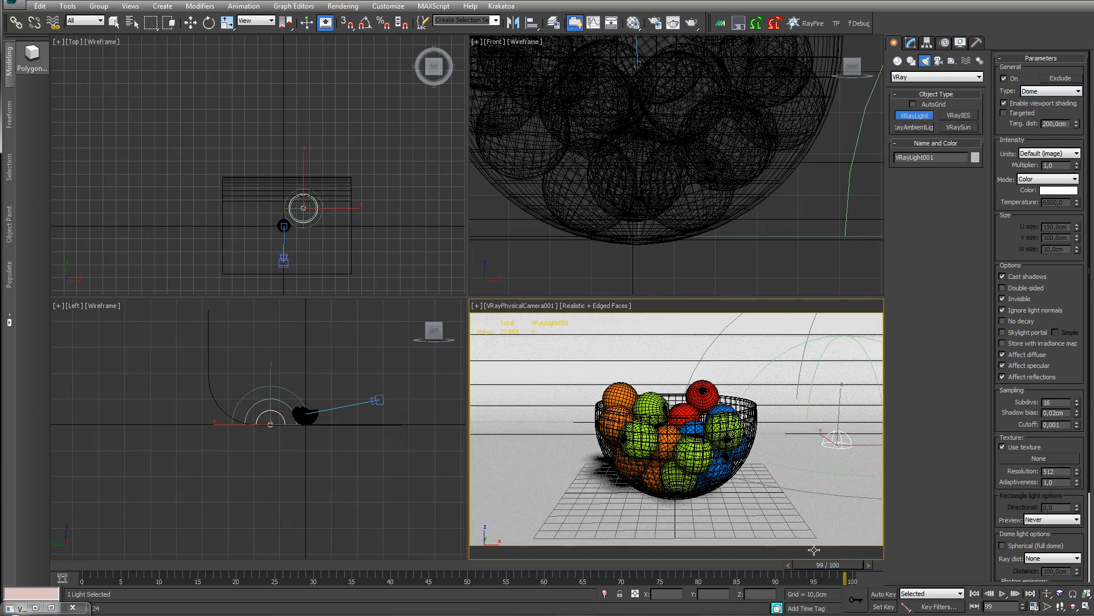
{"action": "key", "text": "w"}
- Try an intensity multiplier of 30 on the dome light and restore it to 1
{"action": "left_click", "coordinate": [910, 43]}
{"action": "scroll", "coordinate": [902, 446], "scroll_direction": "down", "scroll_amount": 3}
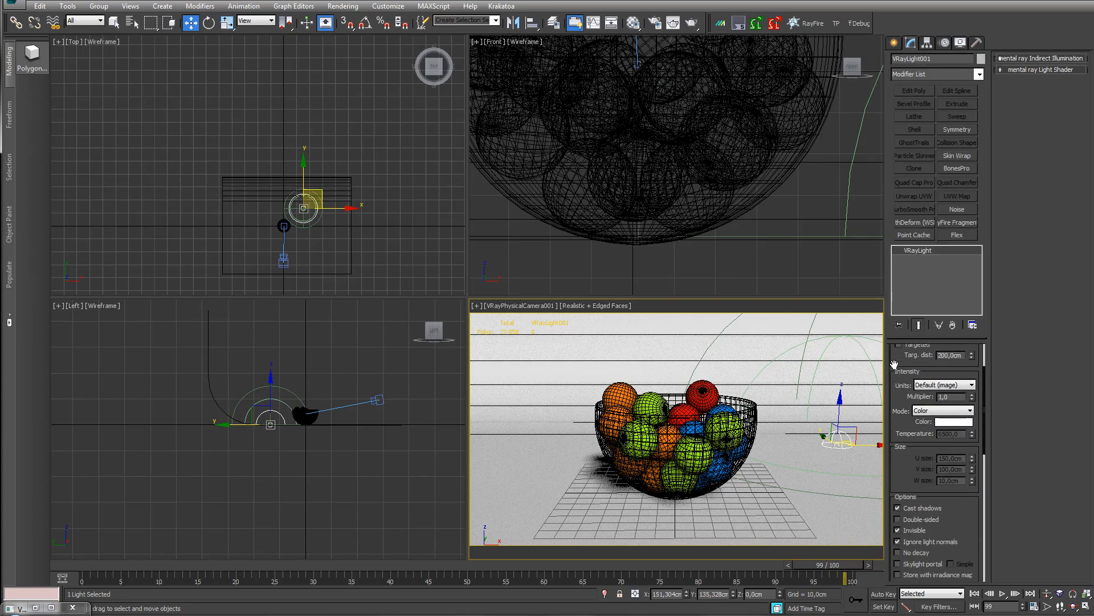
{"action": "double_click", "coordinate": [951, 391]}
{"action": "type", "text": "30"}
{"action": "key", "text": "Return"}
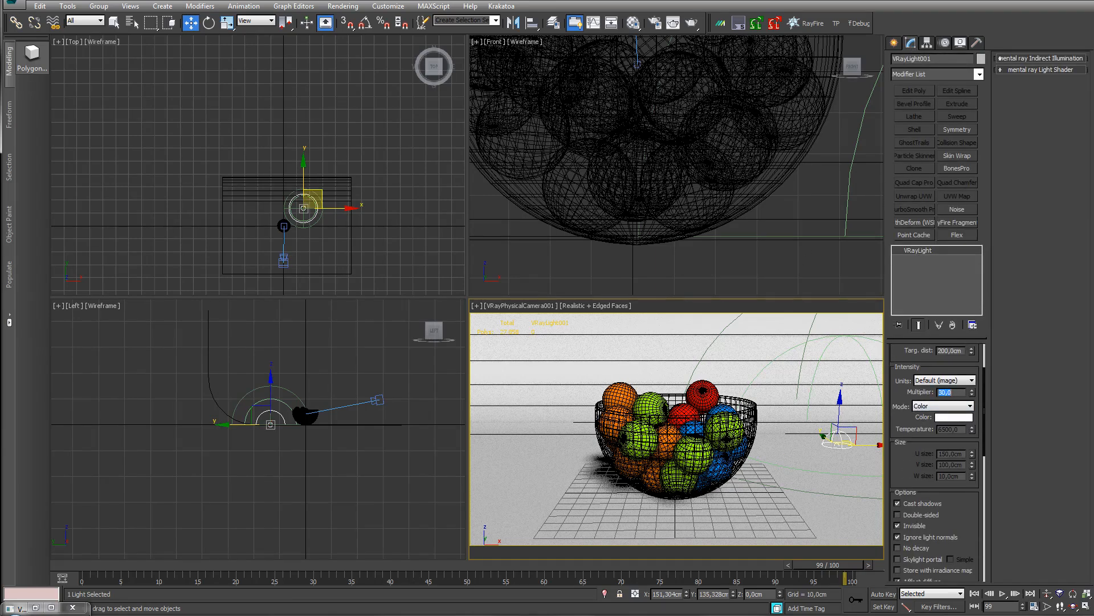
{"action": "left_click_drag", "start_coordinate": [893, 391], "coordinate": [892, 446]}
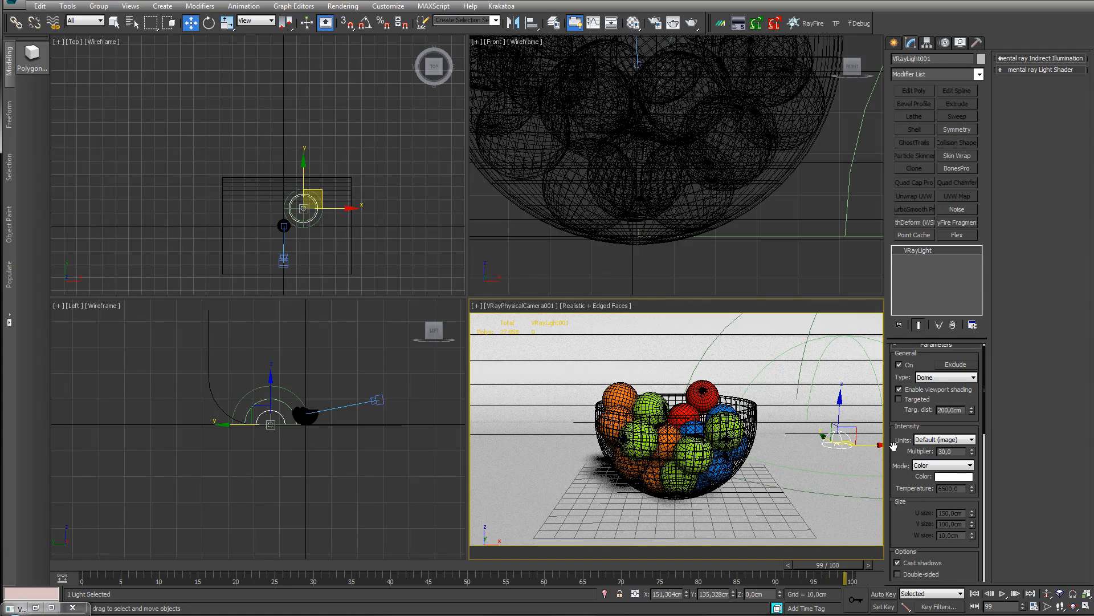
{"action": "left_click", "coordinate": [974, 450]}
- Review the physical camera's f-number, shutter speed and film speed parameters, and reselect the dome light
{"action": "left_click", "coordinate": [382, 401]}
{"action": "left_click_drag", "start_coordinate": [903, 492], "coordinate": [904, 388]}
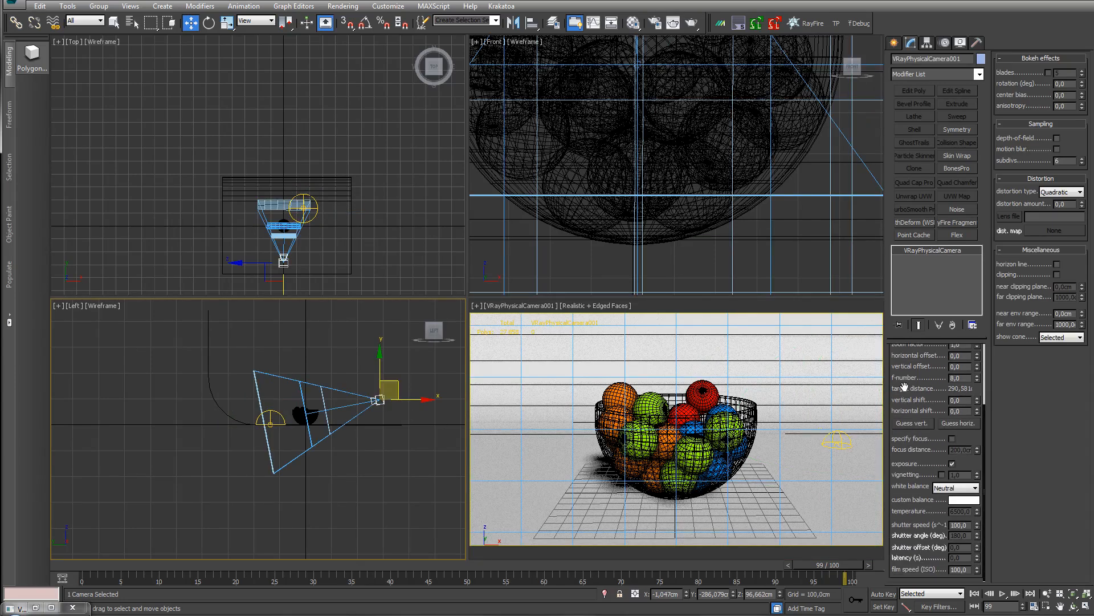
{"action": "left_click", "coordinate": [838, 435]}
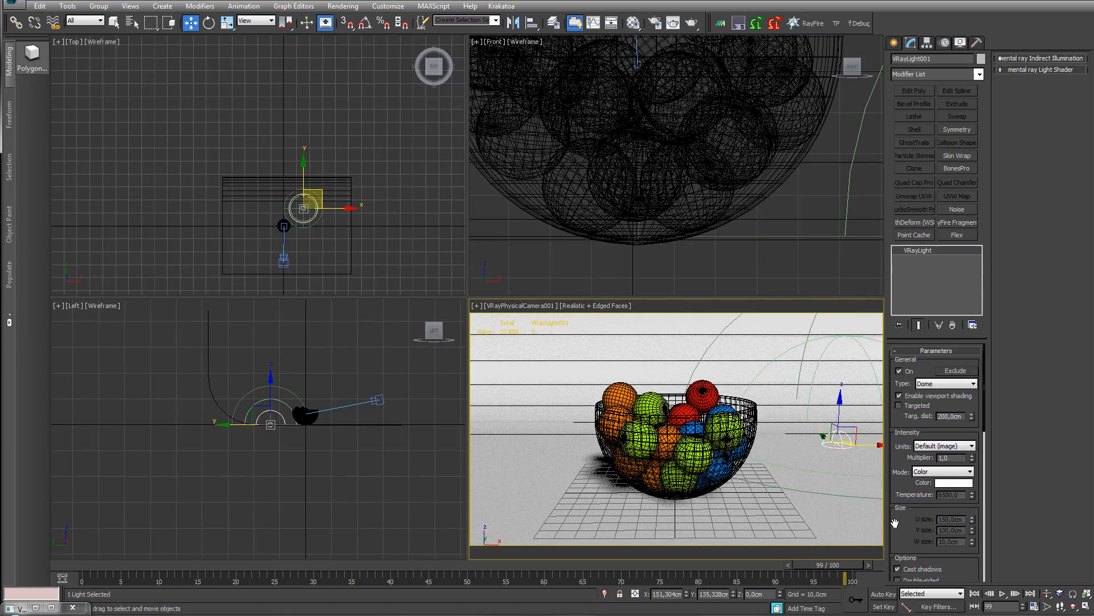
- Try 8 sampling subdivisions on the dome light and set the value back to 16
{"action": "scroll", "coordinate": [895, 523], "scroll_direction": "down", "scroll_amount": 5}
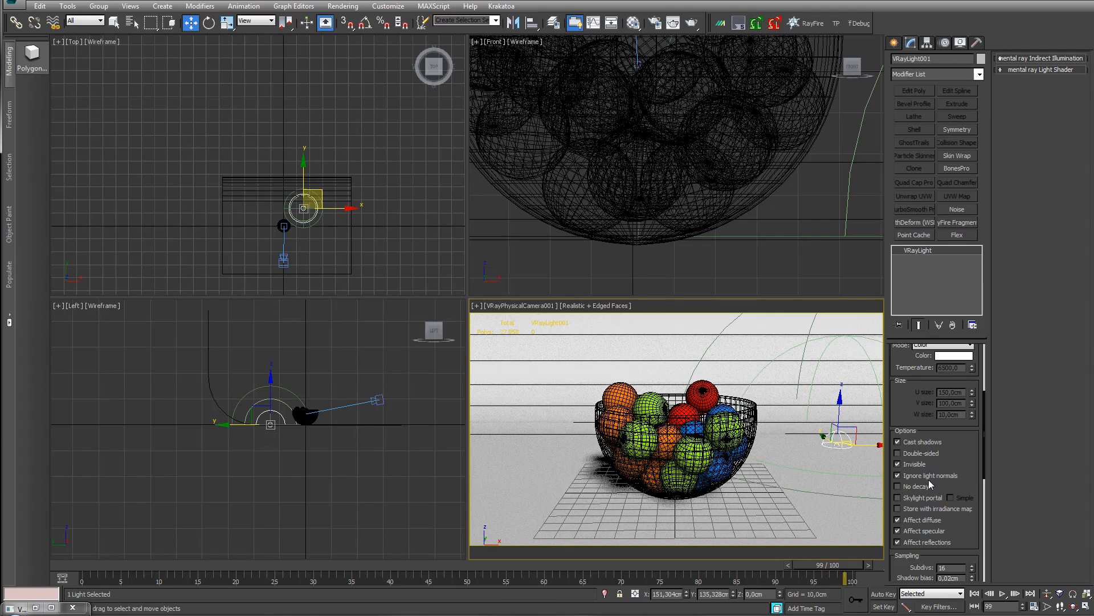
{"action": "left_click_drag", "start_coordinate": [965, 455], "coordinate": [966, 382]}
{"action": "left_click_drag", "start_coordinate": [972, 448], "coordinate": [968, 366]}
{"action": "double_click", "coordinate": [956, 399]}
{"action": "type", "text": "8"}
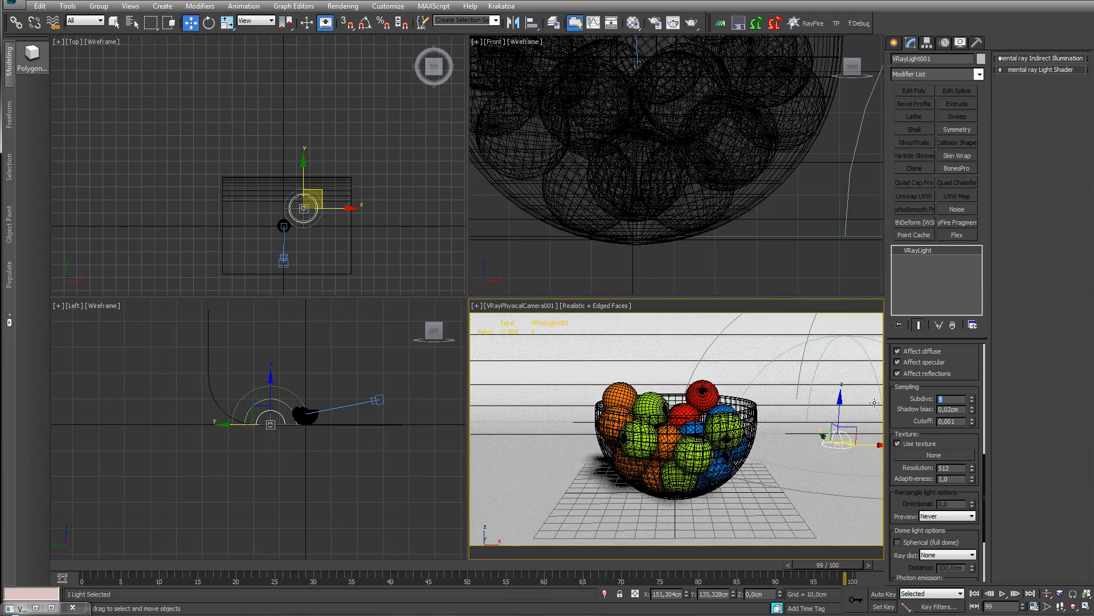
{"action": "type", "text": "16"}
{"action": "key", "text": "Return"}
- Try the Spherical (full dome) option on the dome light and check its ray distance choices
{"action": "left_click_drag", "start_coordinate": [961, 387], "coordinate": [951, 296]}
{"action": "left_click_drag", "start_coordinate": [896, 420], "coordinate": [908, 383]}
{"action": "left_click", "coordinate": [899, 439]}
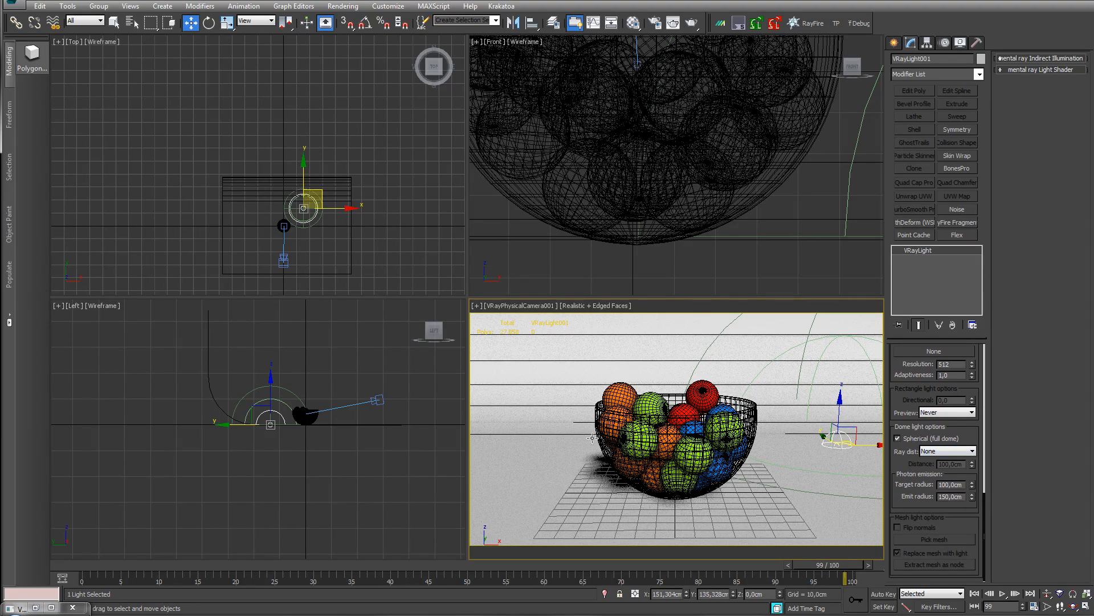
{"action": "left_click", "coordinate": [941, 452]}
{"action": "left_click", "coordinate": [942, 453]}
- Examine the dome light's remaining parameters, including the list of ray distance modes
{"action": "left_click_drag", "start_coordinate": [899, 353], "coordinate": [909, 569]}
{"action": "mouse_move", "coordinate": [961, 387]}
{"action": "left_mouse_down"}
{"action": "mouse_move", "coordinate": [960, 578]}
{"action": "mouse_move", "coordinate": [955, 385]}
{"action": "left_mouse_up"}
{"action": "left_click_drag", "start_coordinate": [967, 475], "coordinate": [963, 354]}
{"action": "left_click_drag", "start_coordinate": [906, 484], "coordinate": [899, 394]}
{"action": "left_click", "coordinate": [948, 455]}
{"action": "left_click", "coordinate": [946, 454]}
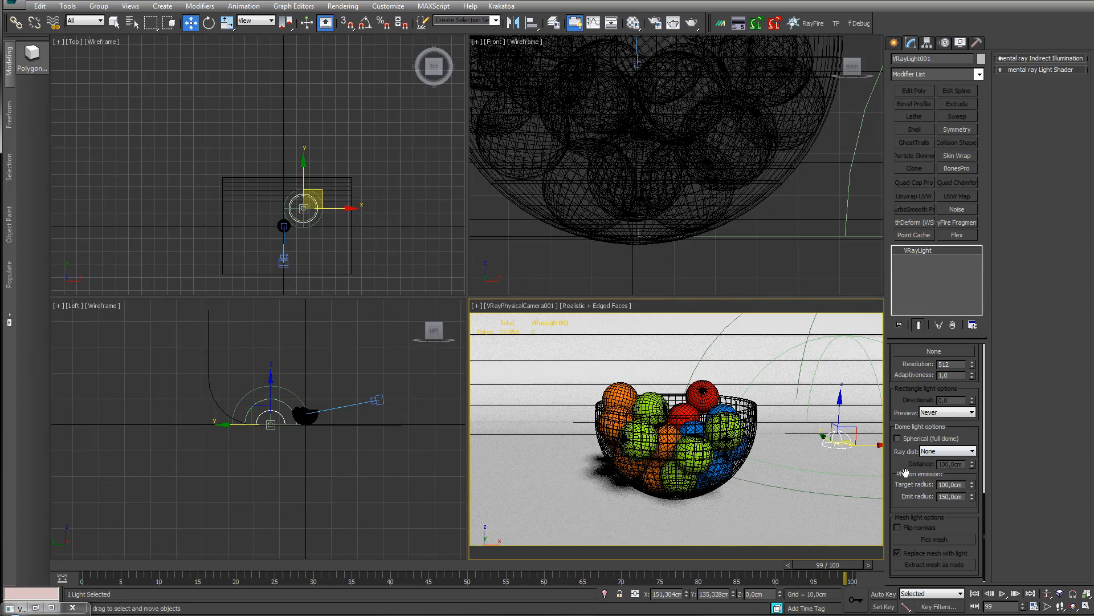
- Assign a VRayHDRI map as the dome light's texture and instance that map into an unused material editor slot
{"action": "left_click_drag", "start_coordinate": [905, 468], "coordinate": [904, 564]}
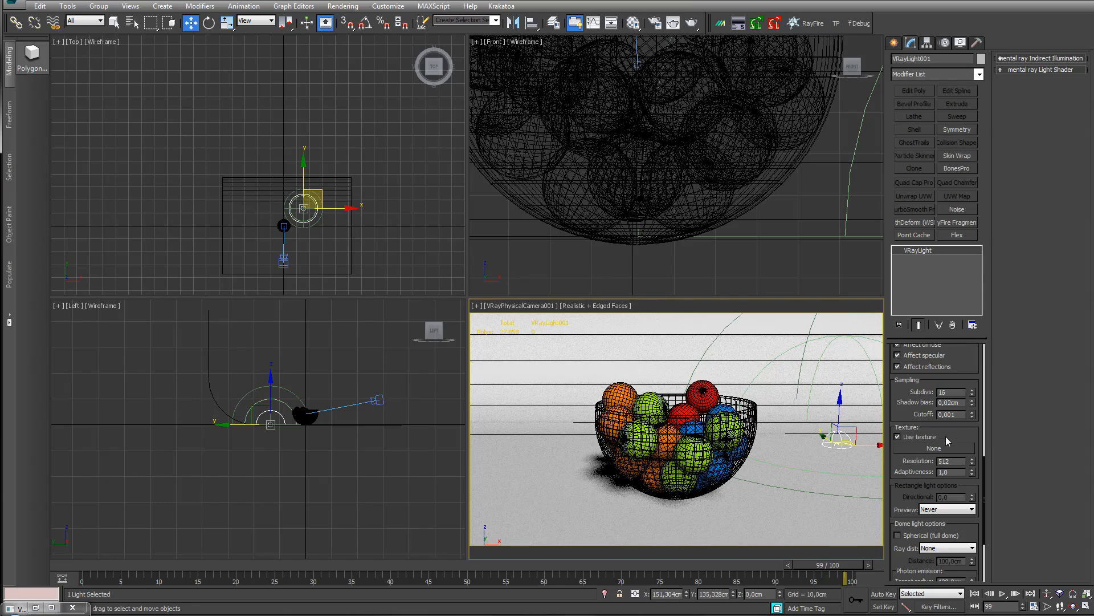
{"action": "left_click", "coordinate": [633, 23]}
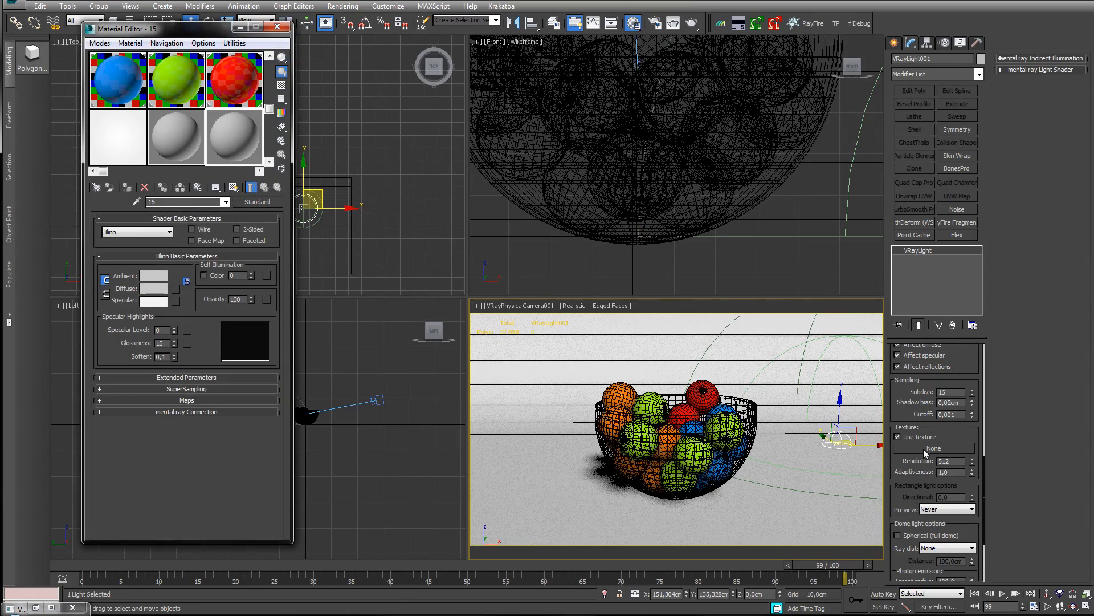
{"action": "left_click", "coordinate": [934, 448]}
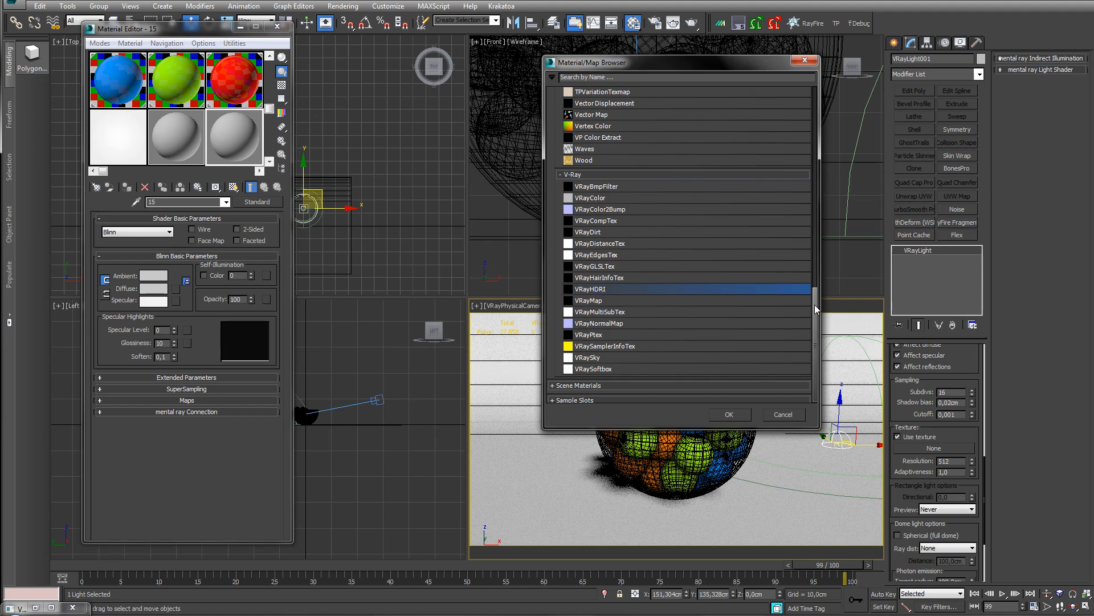
{"action": "left_click_drag", "start_coordinate": [819, 310], "coordinate": [814, 106]}
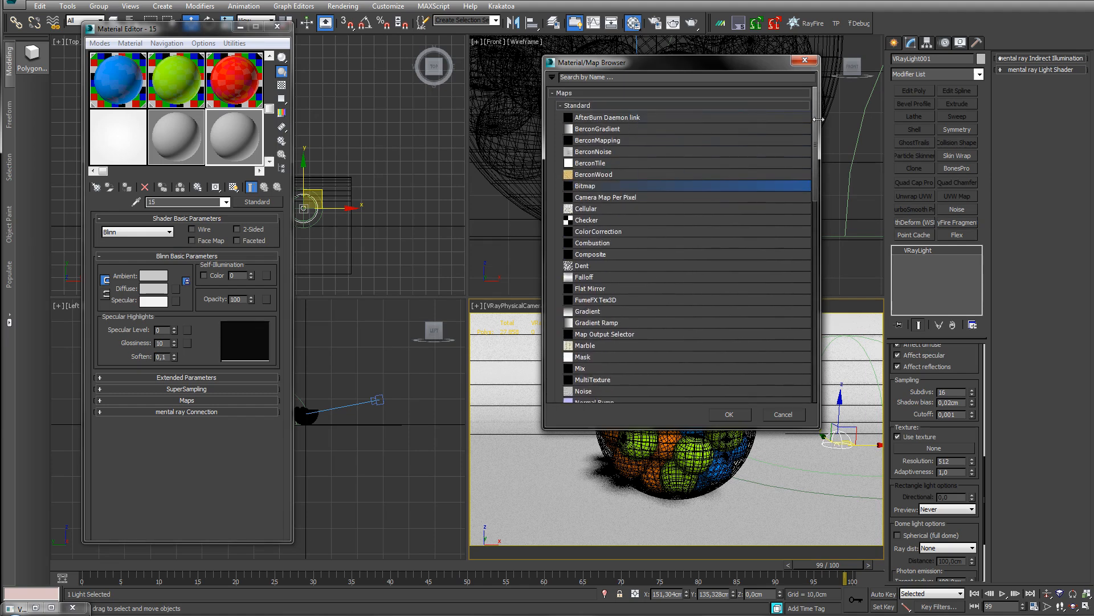
{"action": "left_click_drag", "start_coordinate": [817, 116], "coordinate": [817, 370]}
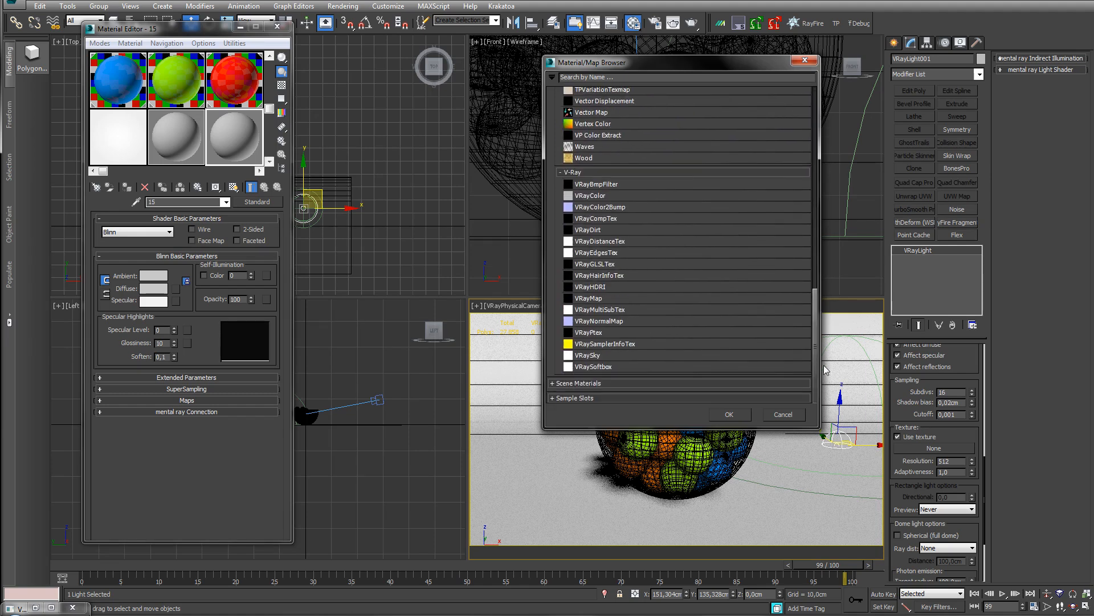
{"action": "double_click", "coordinate": [587, 286]}
{"action": "left_click_drag", "start_coordinate": [923, 448], "coordinate": [239, 140]}
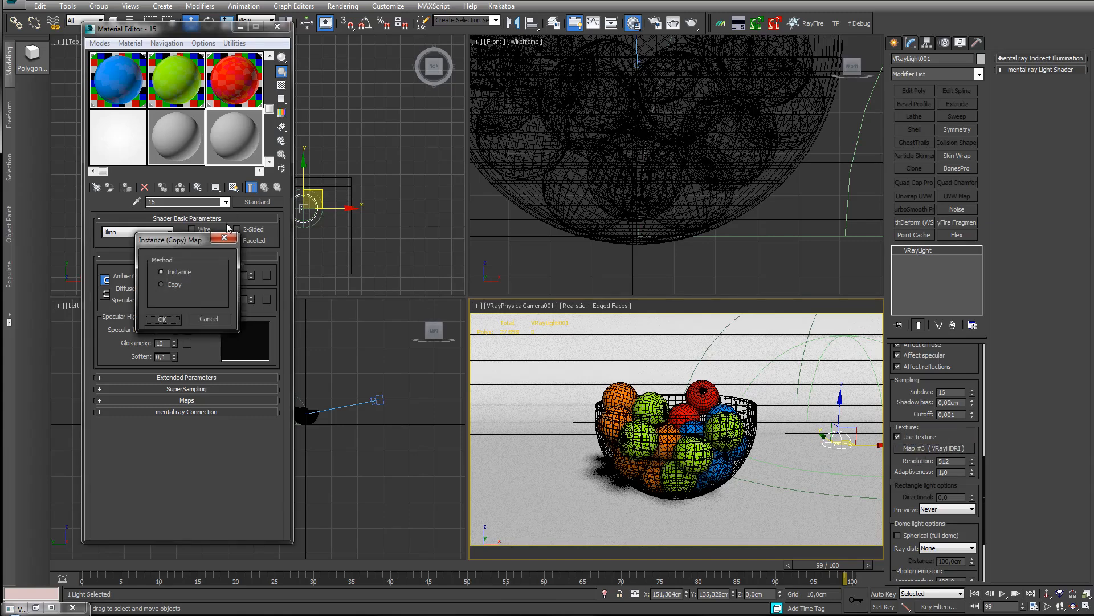
{"action": "left_click", "coordinate": [163, 319]}
- Set the VRayHDRI map's mapping type to Spherical and load the Sun Clouds HDR image as its bitmap
{"action": "left_click", "coordinate": [181, 299]}
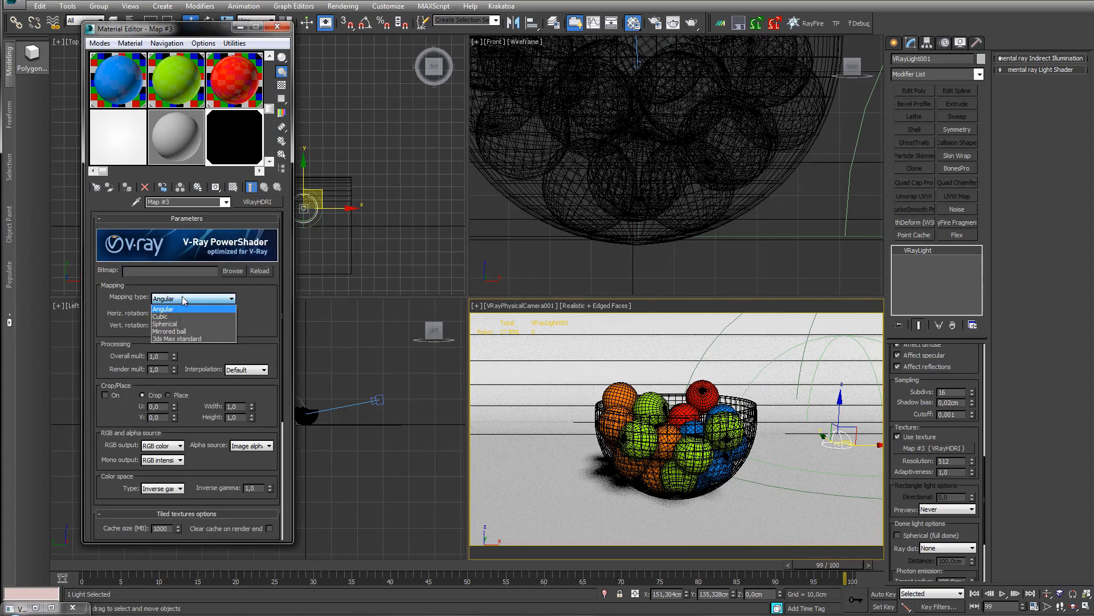
{"action": "left_click", "coordinate": [161, 324]}
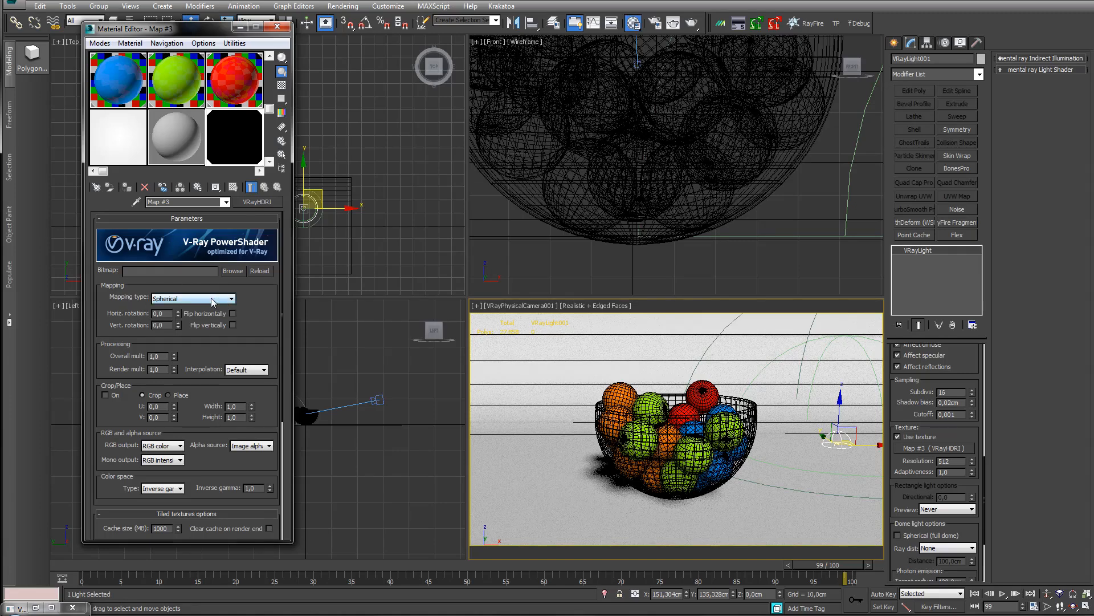
{"action": "left_click", "coordinate": [233, 271]}
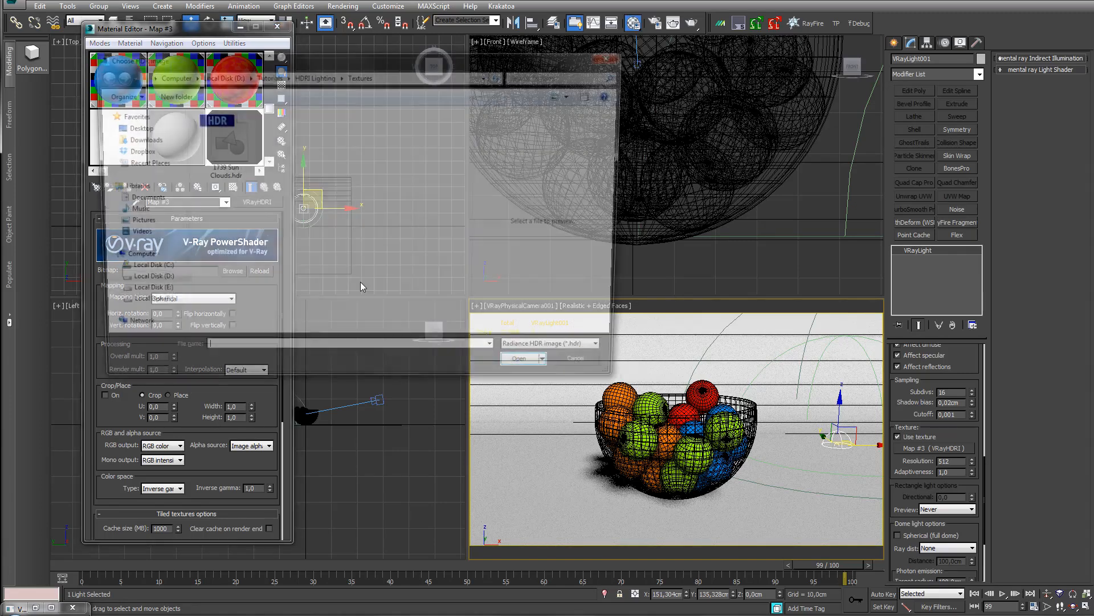
{"action": "double_click", "coordinate": [214, 142]}
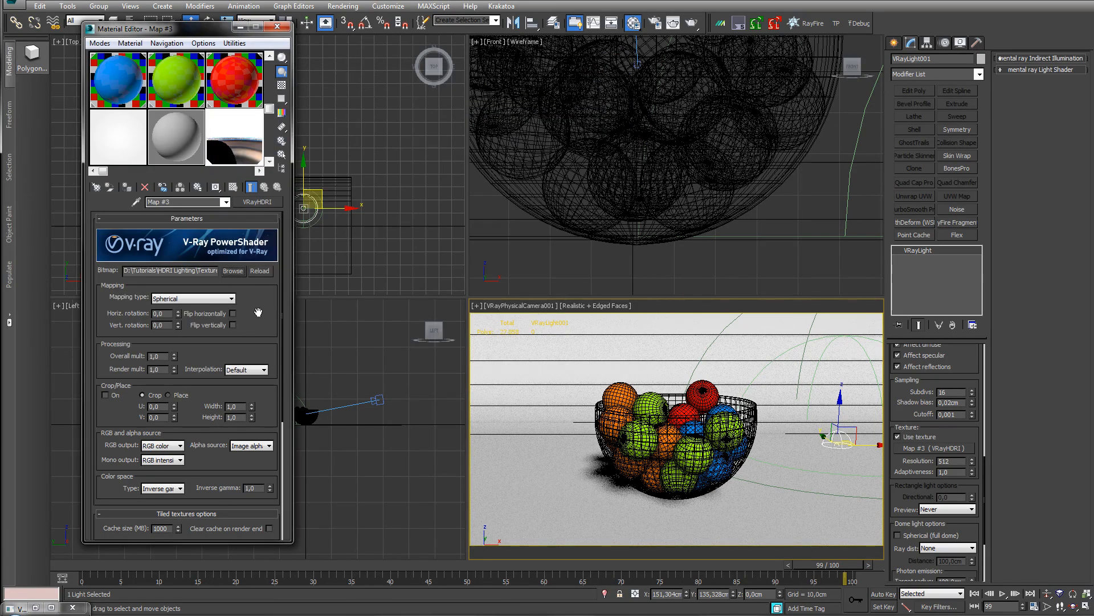
- Lower the VRayHDRI map's inverse gamma to 0.8
{"action": "scroll", "coordinate": [255, 308], "scroll_direction": "down", "scroll_amount": 4}
{"action": "scroll", "coordinate": [254, 294], "scroll_direction": "down", "scroll_amount": 3}
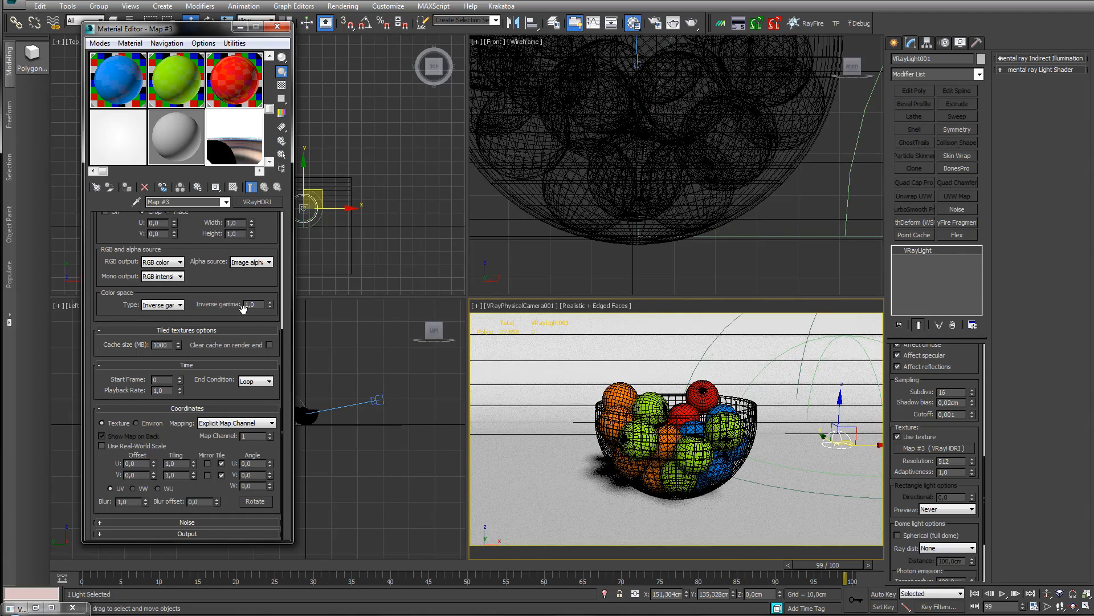
{"action": "left_click", "coordinate": [269, 307]}
{"action": "left_click", "coordinate": [270, 307]}
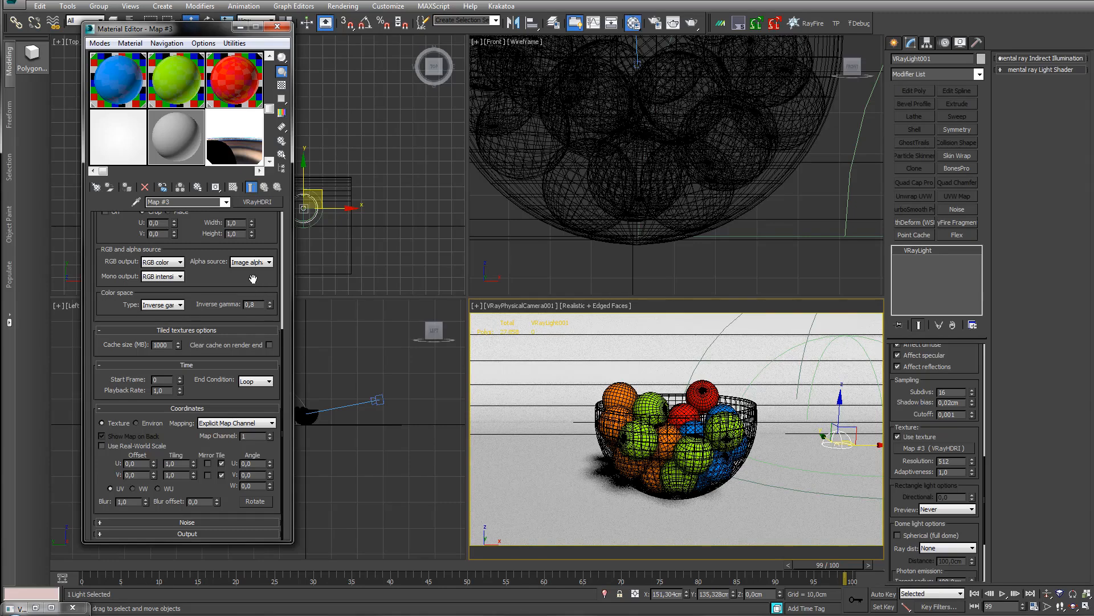
- Try an inverse gamma of 0.5 on the VRayHDRI map and return it to 0.8
{"action": "left_click", "coordinate": [271, 306]}
{"action": "left_click", "coordinate": [270, 307]}
{"action": "left_click", "coordinate": [269, 307]}
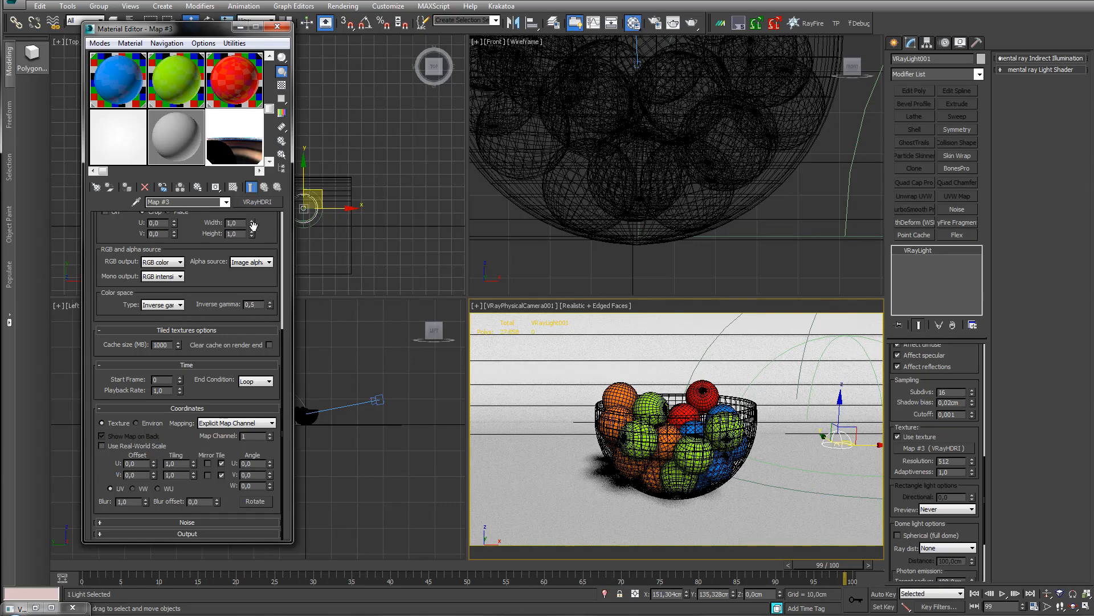
{"action": "left_click", "coordinate": [270, 304]}
{"action": "left_click", "coordinate": [270, 303]}
{"action": "left_click", "coordinate": [270, 303]}
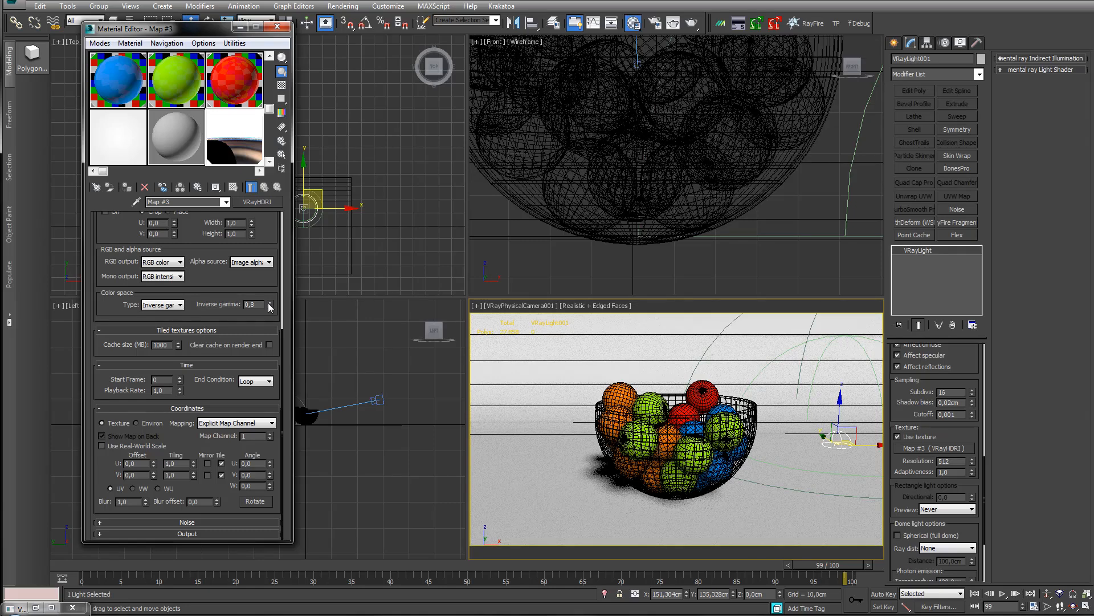
- Set the VRayHDRI map's inverse gamma to 1.0 and render the camera view
{"action": "left_click", "coordinate": [270, 303]}
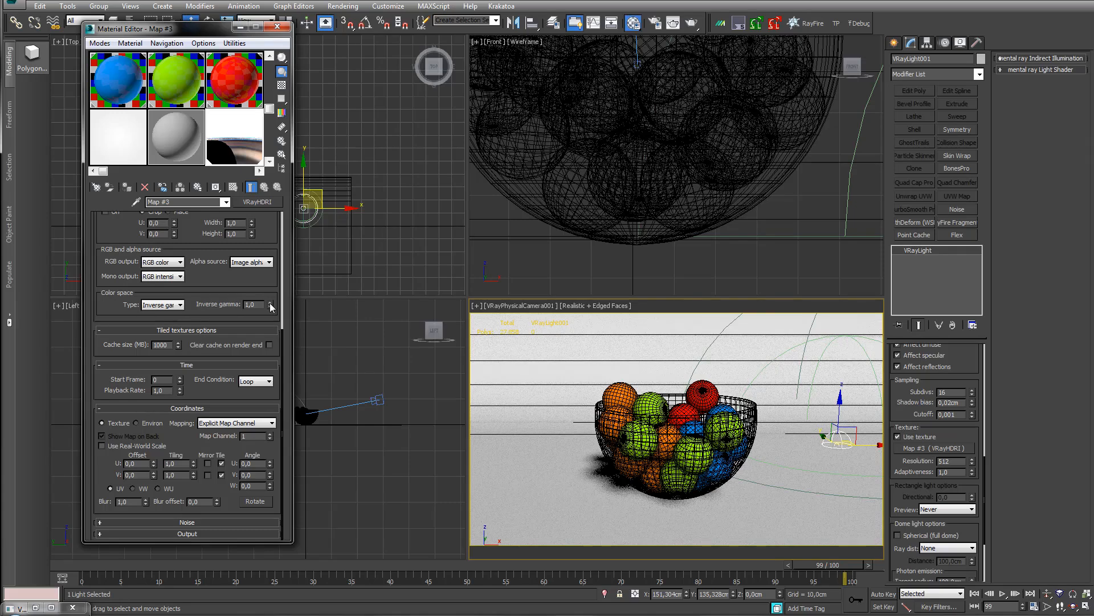
{"action": "left_click_drag", "start_coordinate": [260, 281], "coordinate": [241, 358]}
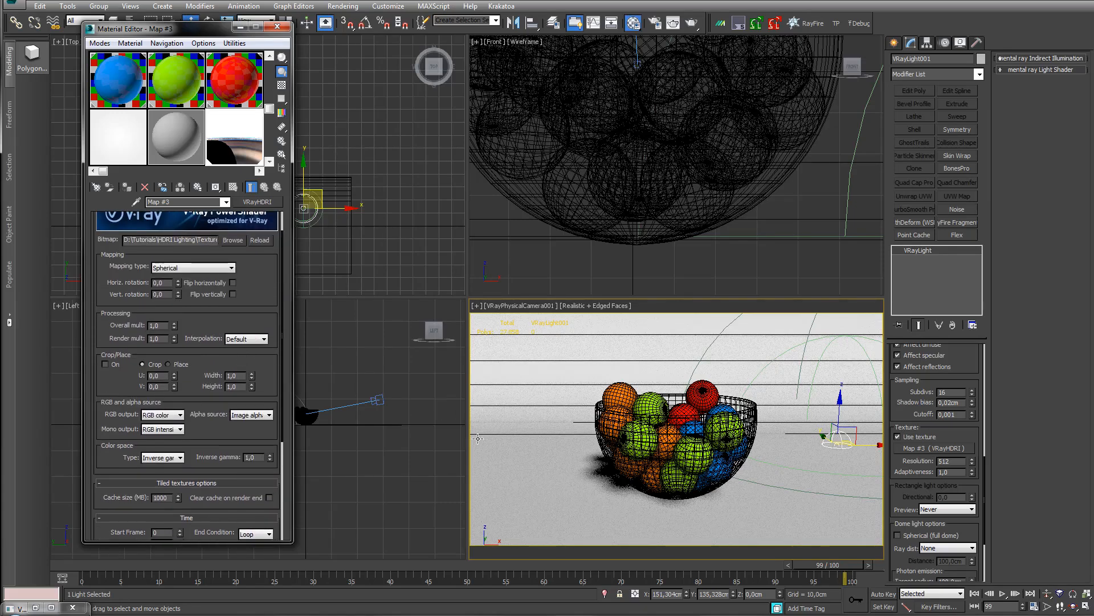
{"action": "left_click", "coordinate": [582, 398]}
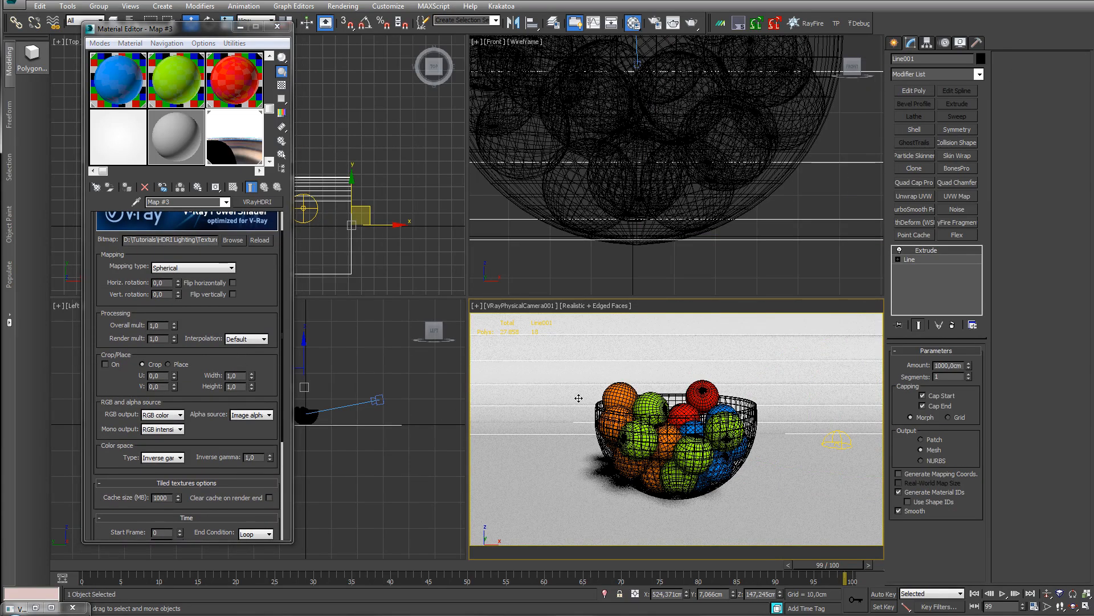
{"action": "left_click", "coordinate": [693, 27]}
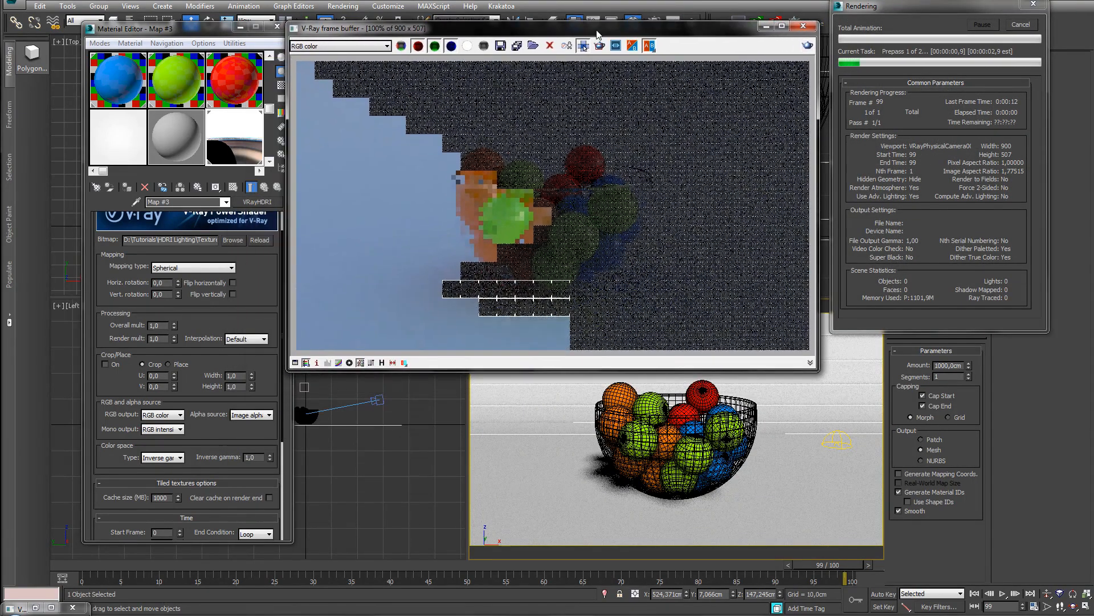
{"action": "left_click_drag", "start_coordinate": [597, 31], "coordinate": [586, 17]}
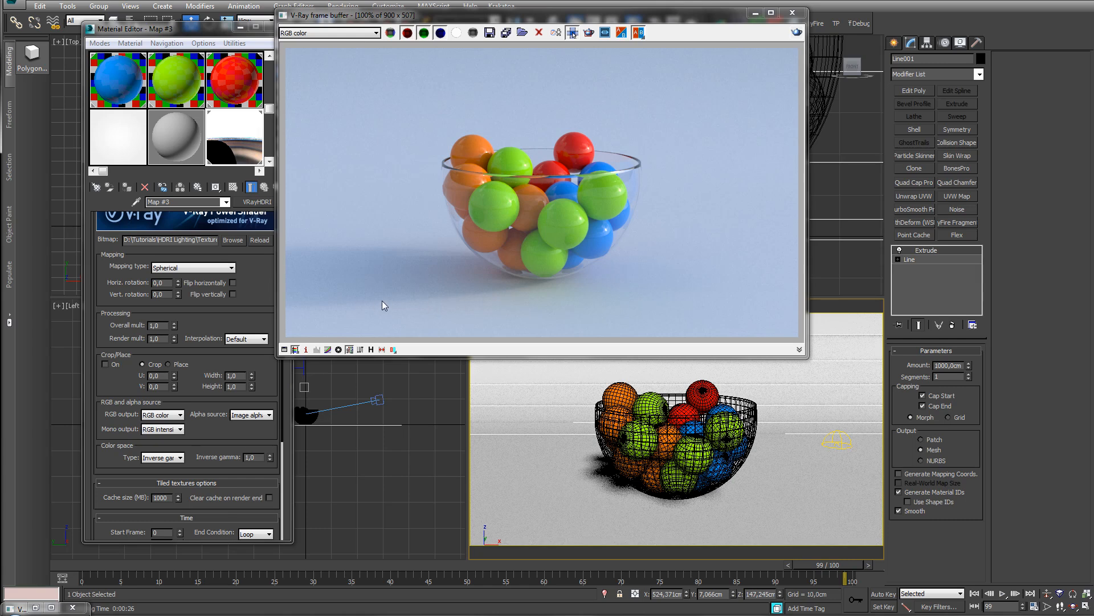
- Lower the VRayHDRI map's inverse gamma back to 0.8
{"action": "left_click_drag", "start_coordinate": [194, 371], "coordinate": [188, 330]}
{"action": "left_click", "coordinate": [269, 418]}
{"action": "left_click", "coordinate": [270, 418]}
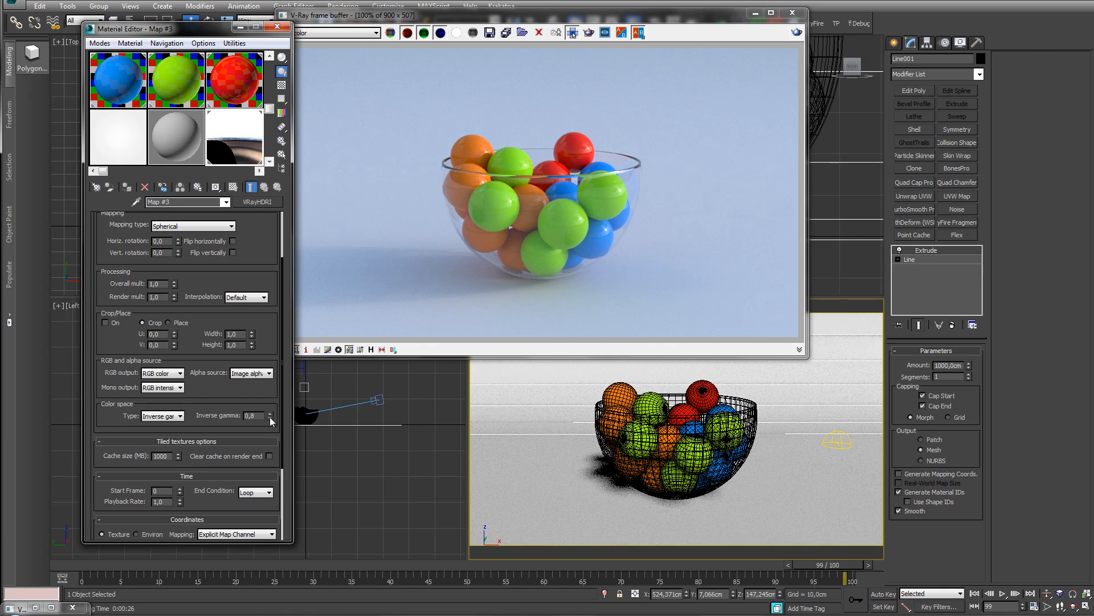
- Set the V-Ray physical camera's shutter speed to 300 and render the view again
{"action": "left_click", "coordinate": [378, 400]}
{"action": "left_click_drag", "start_coordinate": [901, 512], "coordinate": [905, 381]}
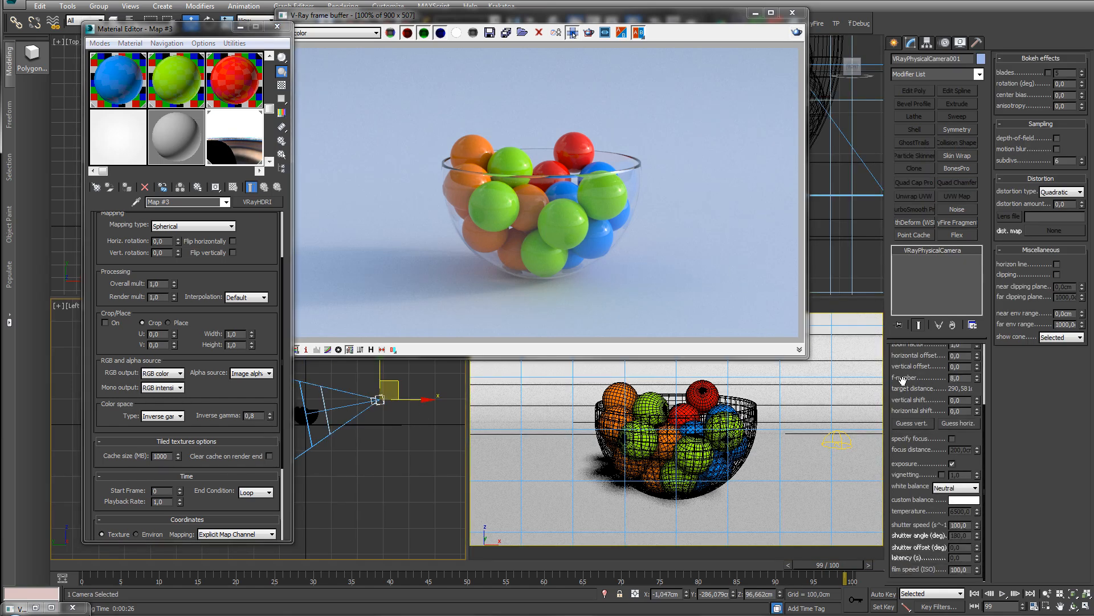
{"action": "double_click", "coordinate": [969, 522]}
{"action": "left_click_drag", "start_coordinate": [906, 461], "coordinate": [910, 521]}
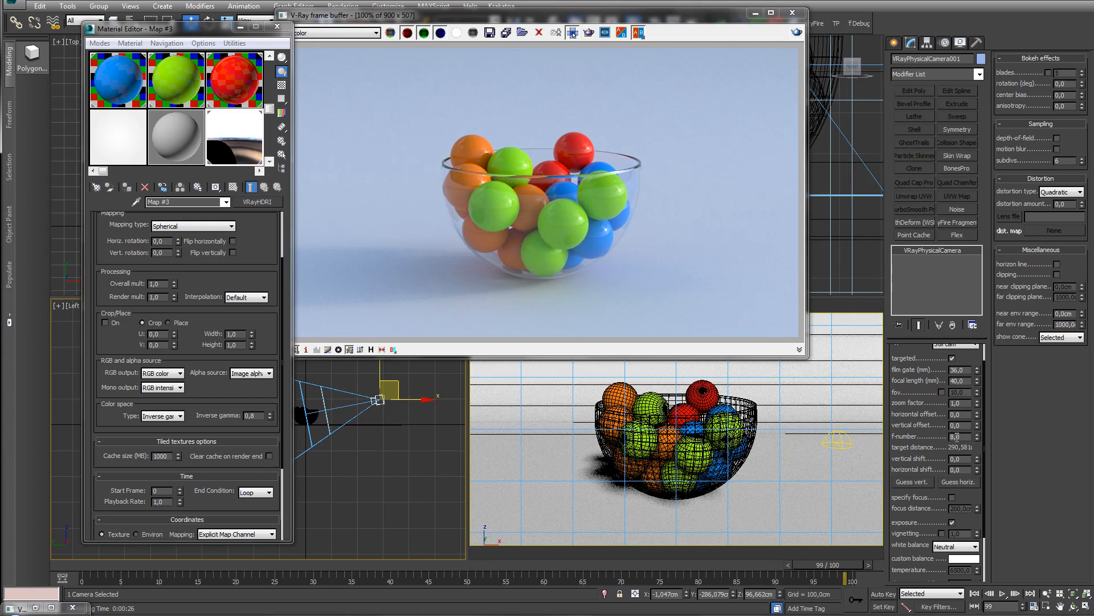
{"action": "scroll", "coordinate": [918, 443], "scroll_direction": "down", "scroll_amount": 3}
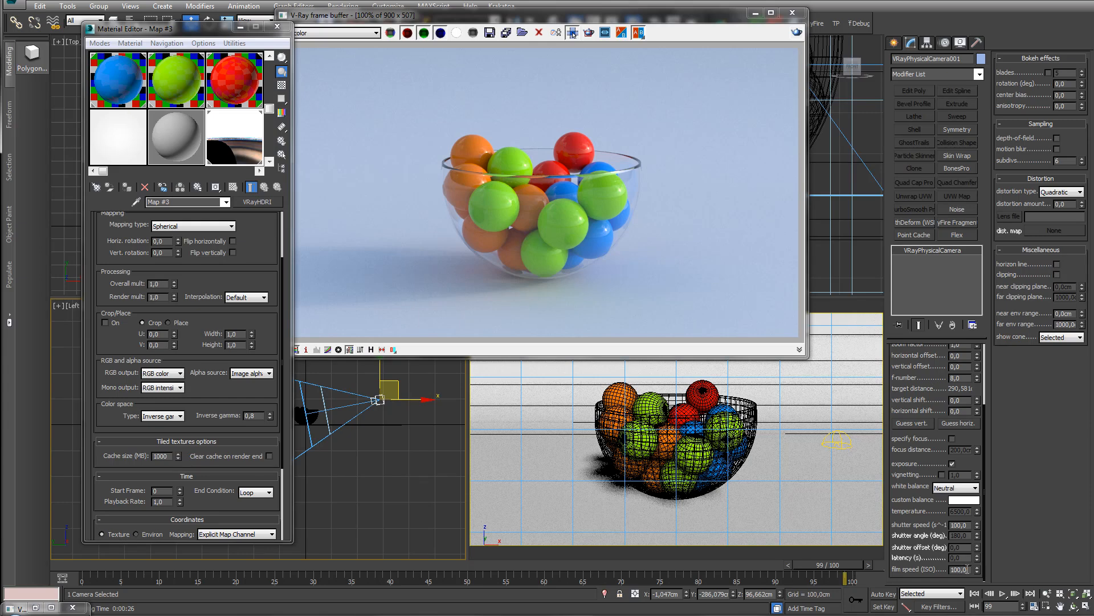
{"action": "mouse_move", "coordinate": [901, 535]}
{"action": "left_mouse_down"}
{"action": "mouse_move", "coordinate": [901, 559]}
{"action": "mouse_move", "coordinate": [901, 538]}
{"action": "left_mouse_up"}
{"action": "left_click", "coordinate": [960, 528]}
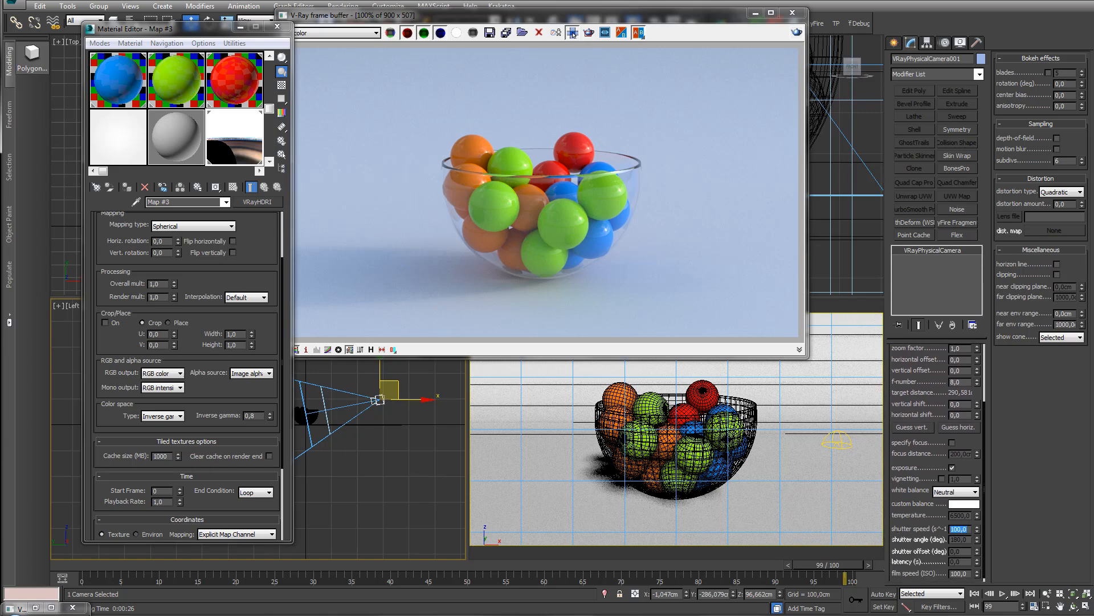
{"action": "type", "text": "300"}
{"action": "key", "text": "Return"}
{"action": "left_click", "coordinate": [797, 33]}
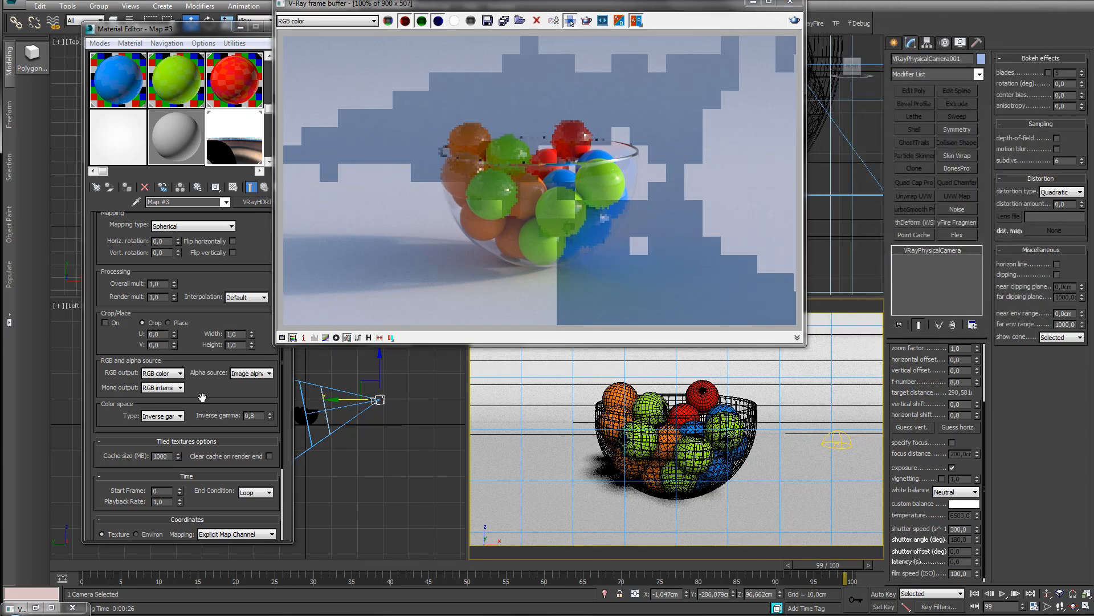
- Render with the VRayHDRI map's inverse gamma at 0.7 and sample the background's pixel colours
{"action": "left_click", "coordinate": [270, 418]}
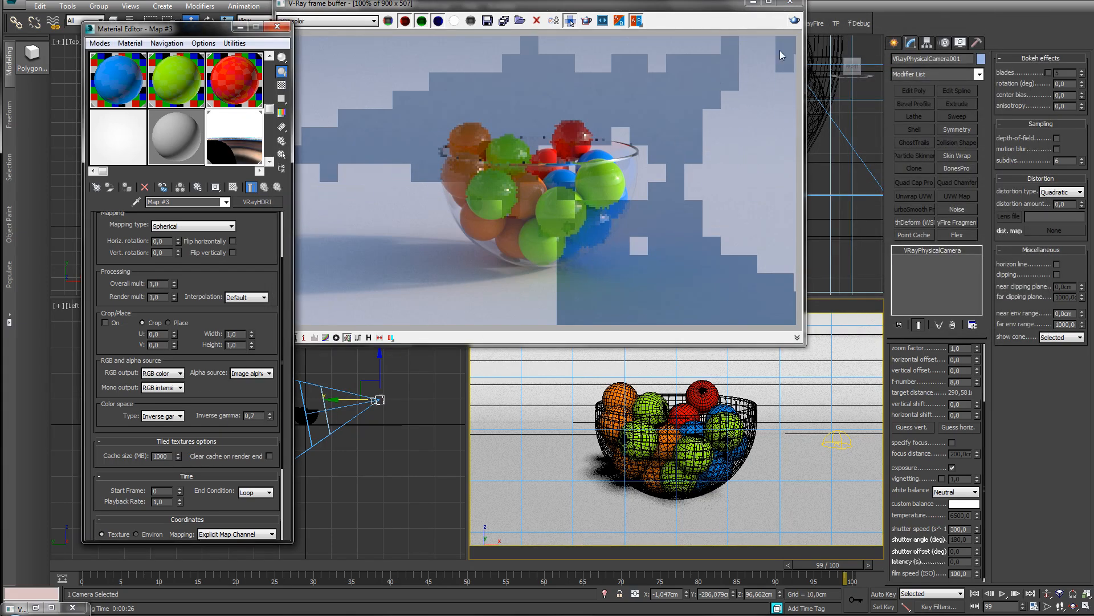
{"action": "left_click", "coordinate": [794, 20]}
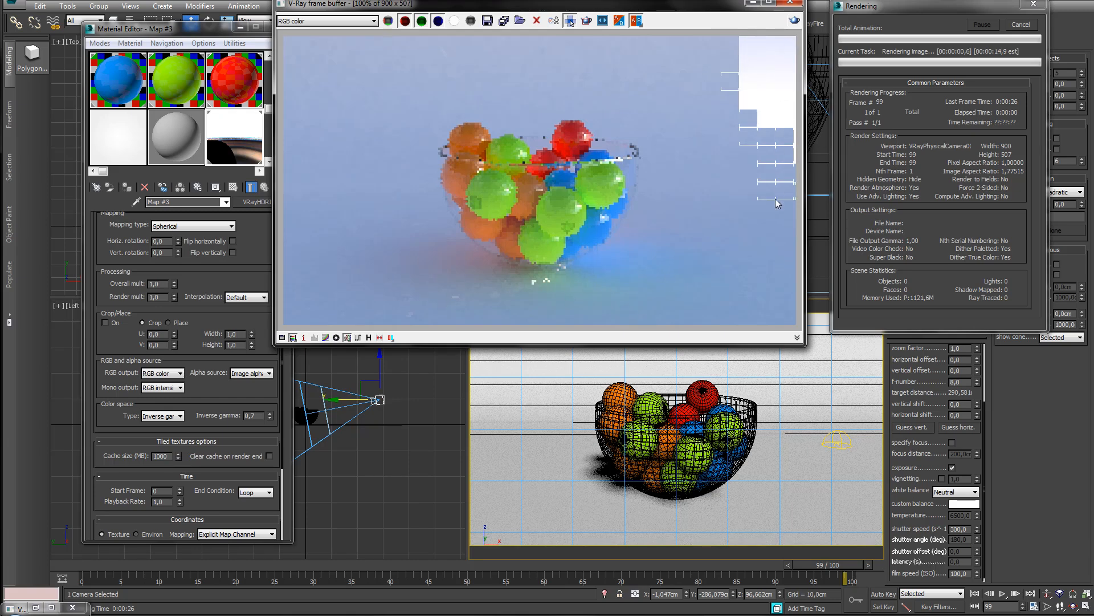
{"action": "right_click_drag", "start_coordinate": [753, 173], "coordinate": [738, 220]}
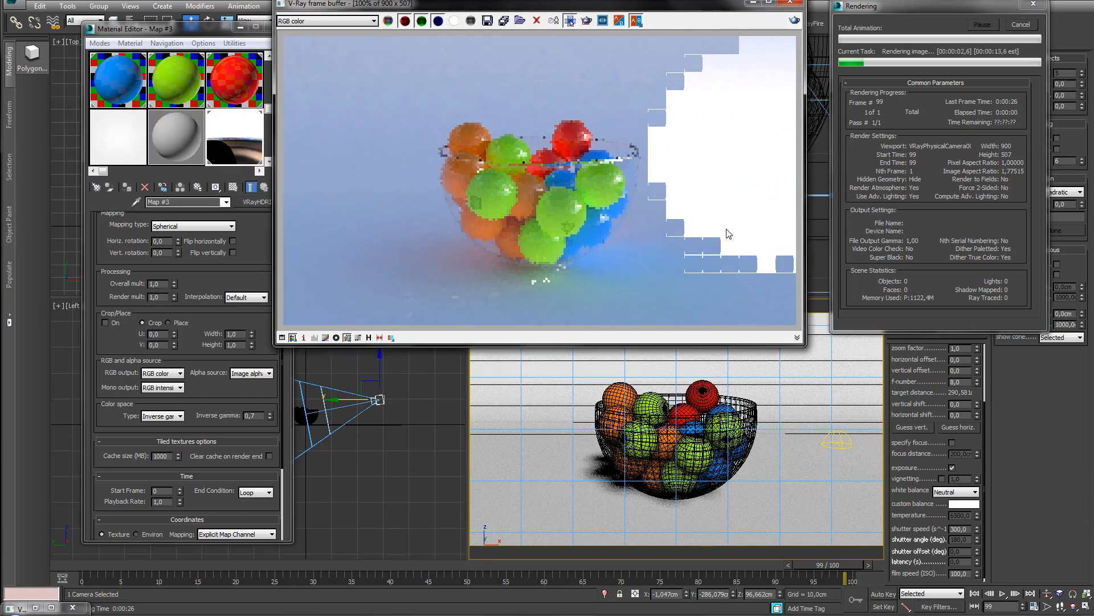
- Set the physical camera's shutter speed to 400 and restart the render
{"action": "double_click", "coordinate": [969, 529]}
{"action": "type", "text": "400"}
{"action": "key", "text": "Return"}
{"action": "left_click", "coordinate": [794, 22]}
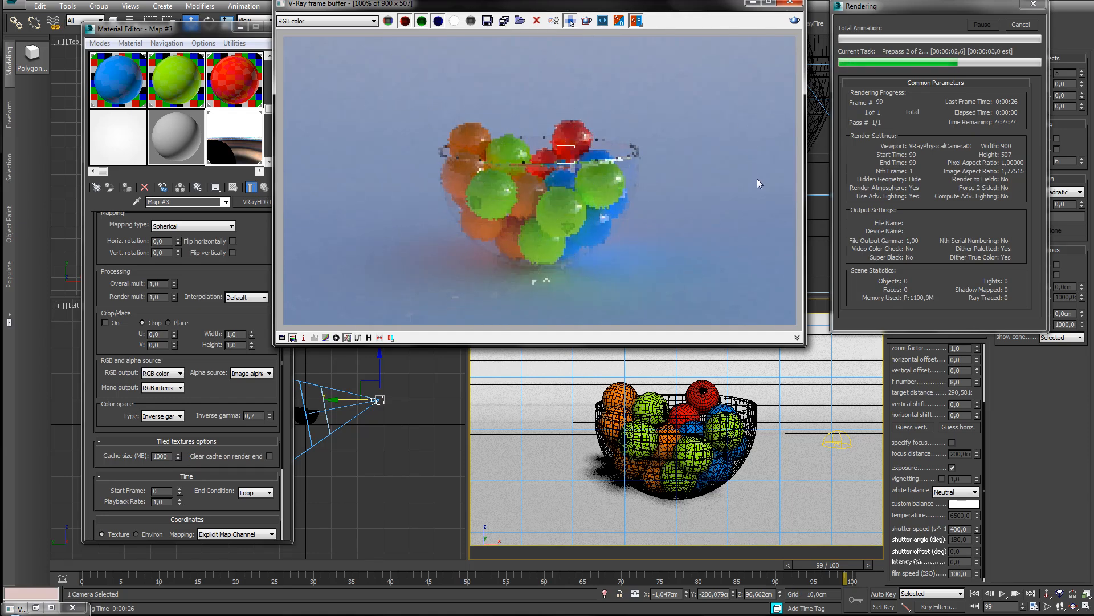
- Sample pixel colours across the rendered background and bowl to check for overexposure
{"action": "right_click", "coordinate": [775, 159]}
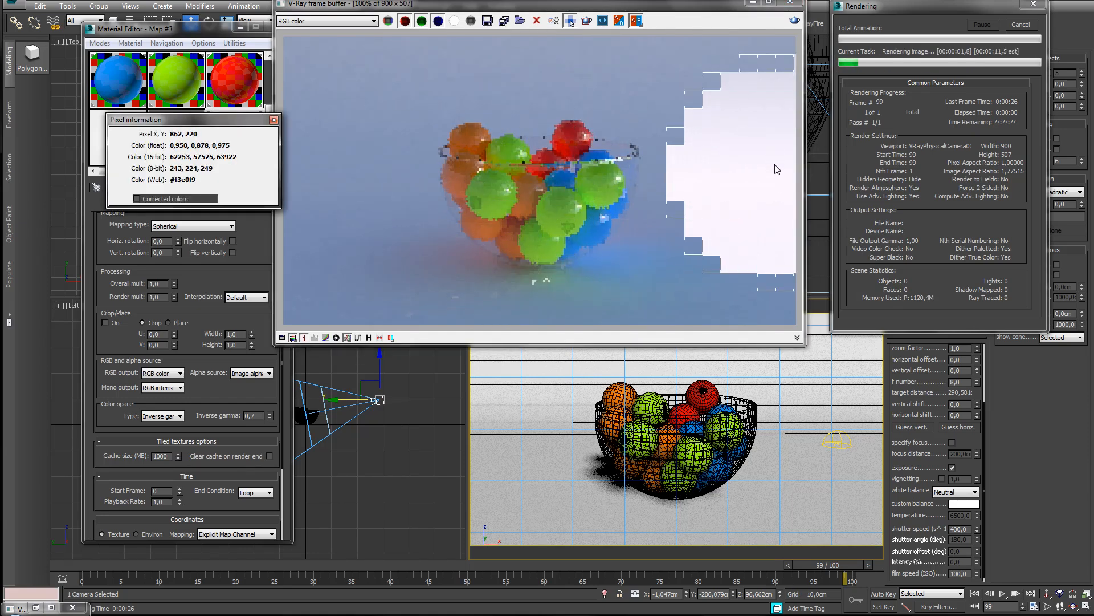
{"action": "right_click_drag", "start_coordinate": [777, 221], "coordinate": [661, 198]}
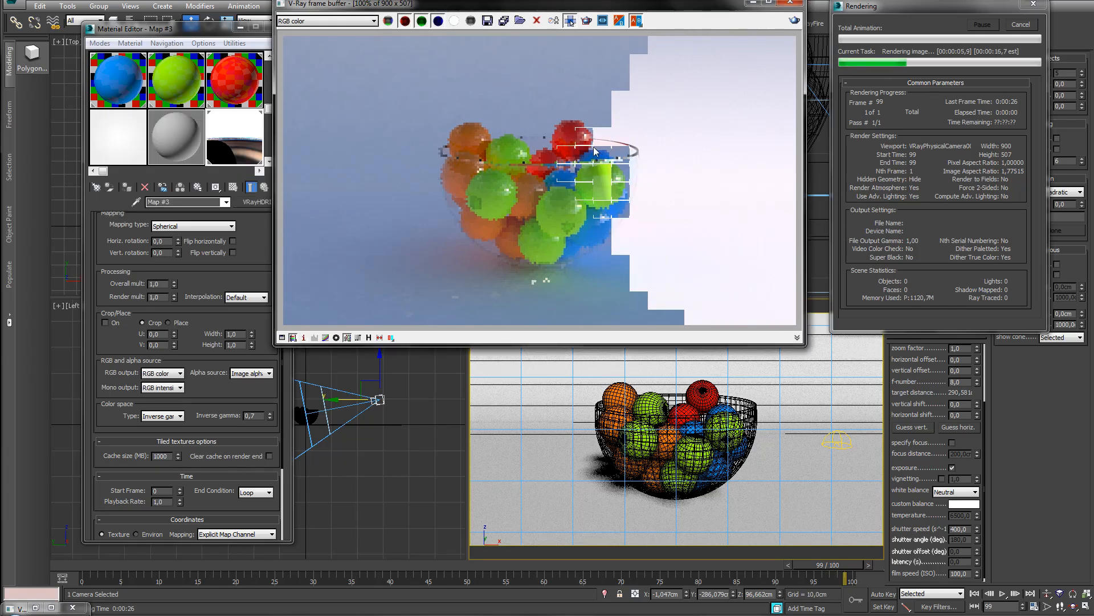
{"action": "right_click_drag", "start_coordinate": [595, 143], "coordinate": [541, 296]}
{"action": "right_click_drag", "start_coordinate": [590, 204], "coordinate": [621, 182]}
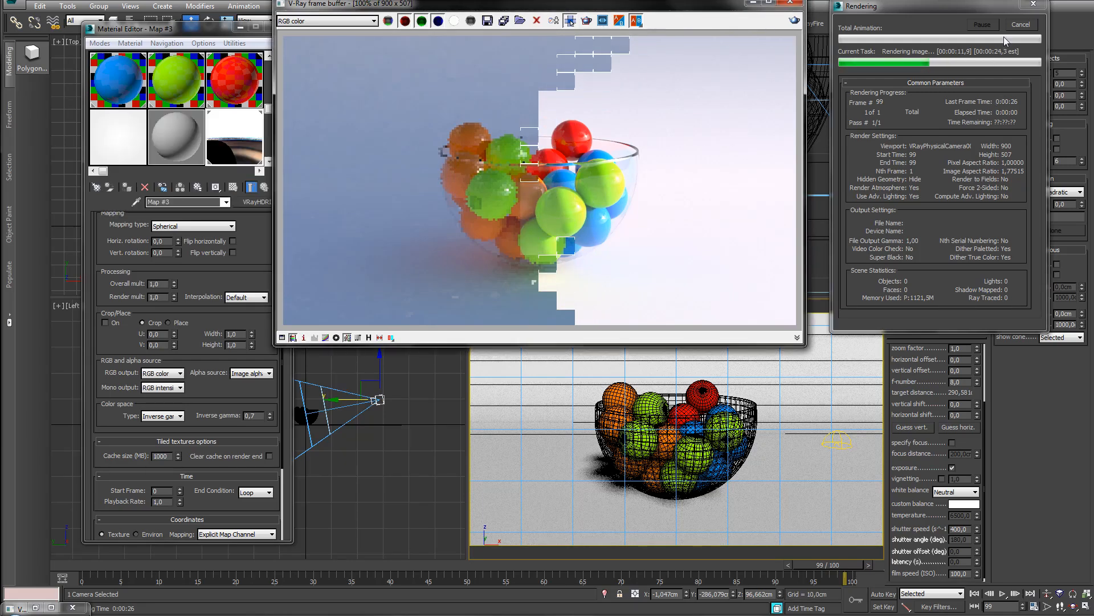
- Cancel the running render and render again with the VRayHDRI map's inverse gamma at 0.75
{"action": "left_click", "coordinate": [1020, 24]}
{"action": "left_click", "coordinate": [260, 415]}
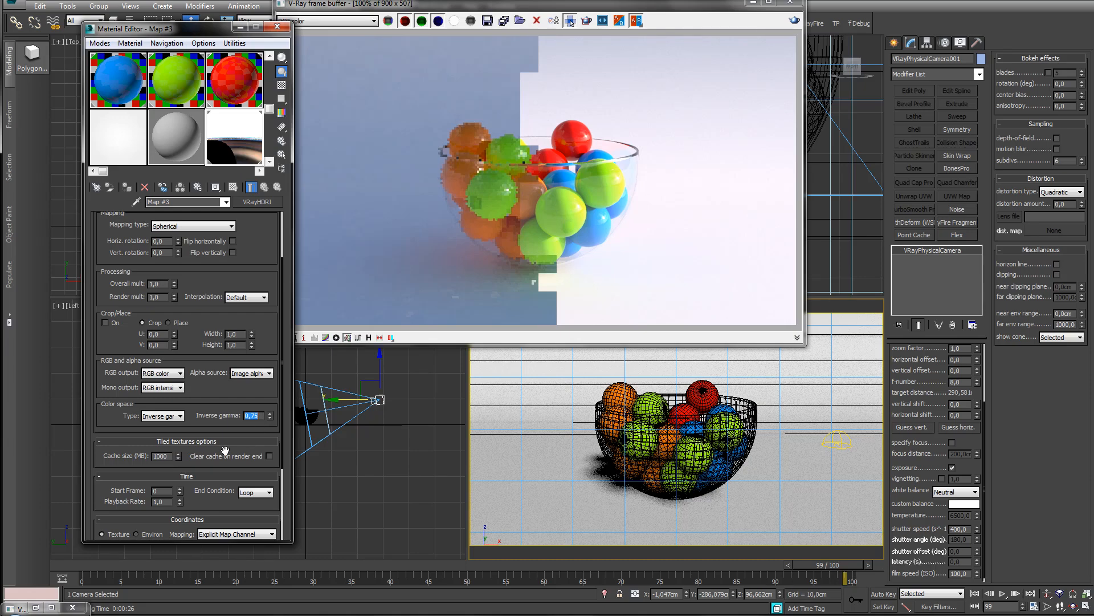
{"action": "left_click", "coordinate": [794, 22]}
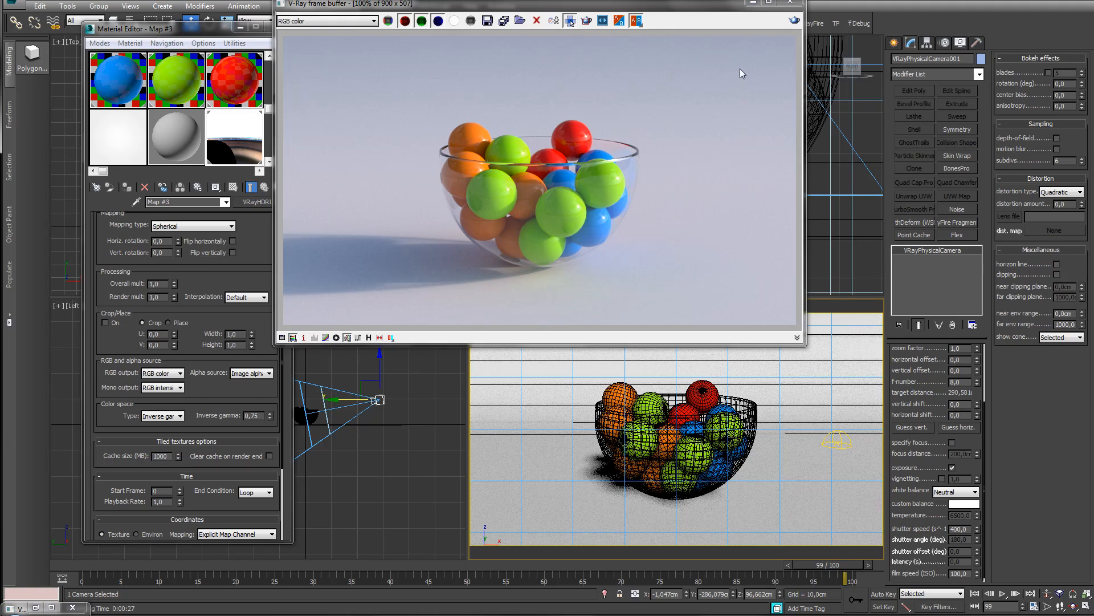
- Set the VRayHDRI map's horizontal rotation to 65
{"action": "left_click_drag", "start_coordinate": [233, 278], "coordinate": [219, 437]}
{"action": "left_click_drag", "start_coordinate": [208, 340], "coordinate": [221, 359]}
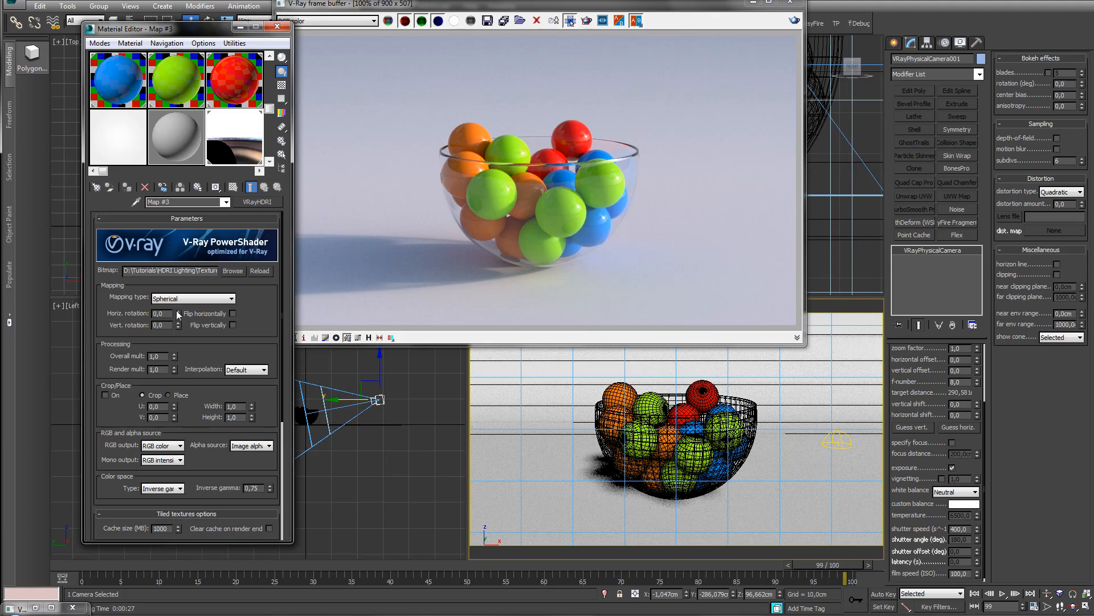
{"action": "left_click_drag", "start_coordinate": [177, 291], "coordinate": [176, 285]}
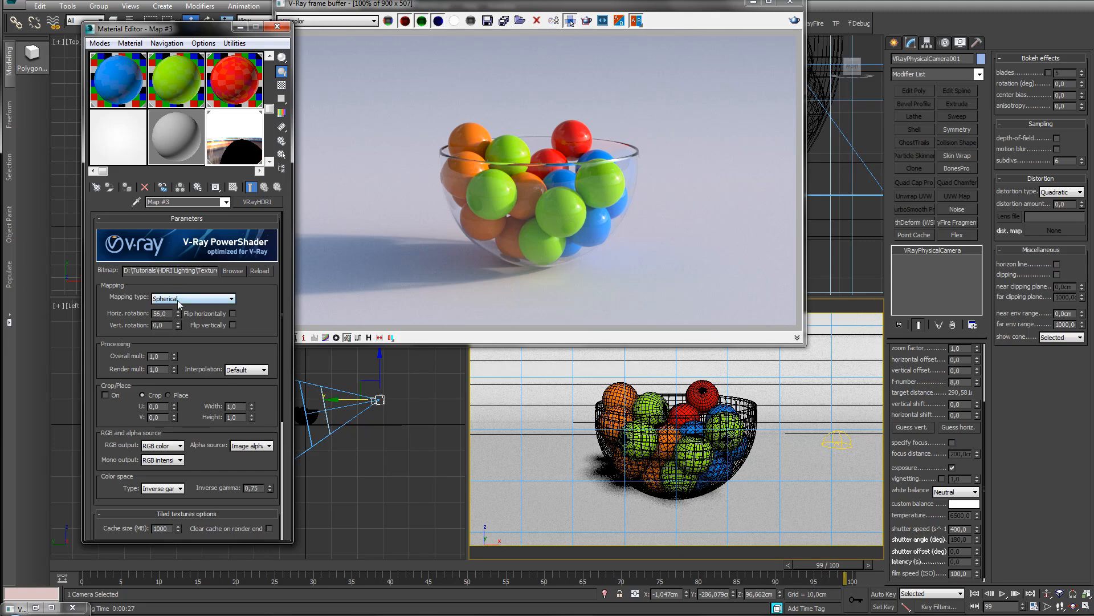
{"action": "left_click_drag", "start_coordinate": [178, 310], "coordinate": [178, 303]}
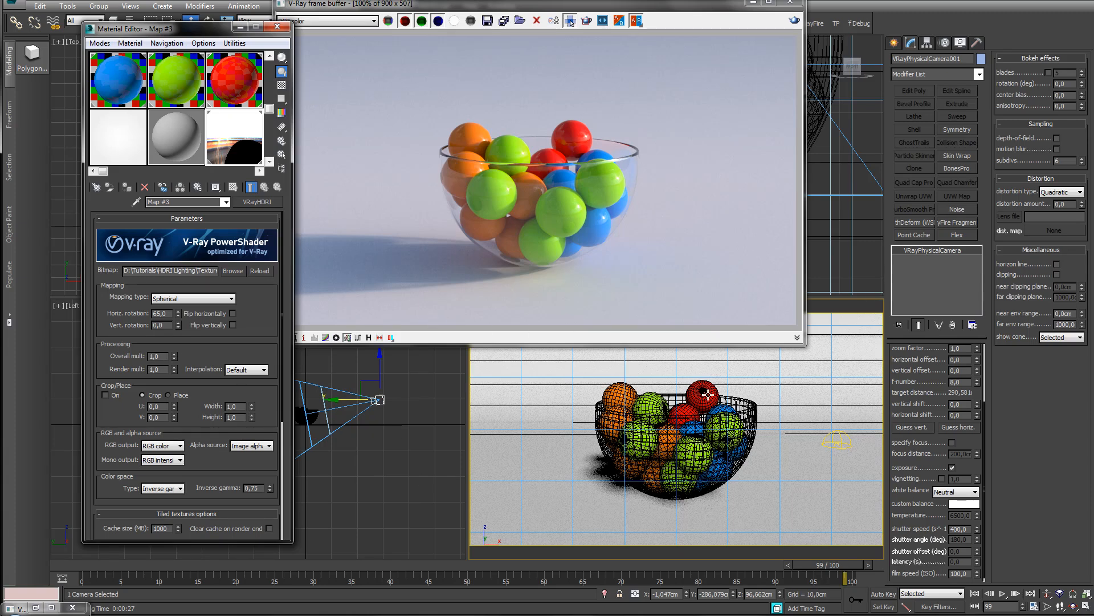
- Test-render the rotated lighting, sample a background pixel's colour beside the bowl, and cancel the render
{"action": "left_click", "coordinate": [794, 21]}
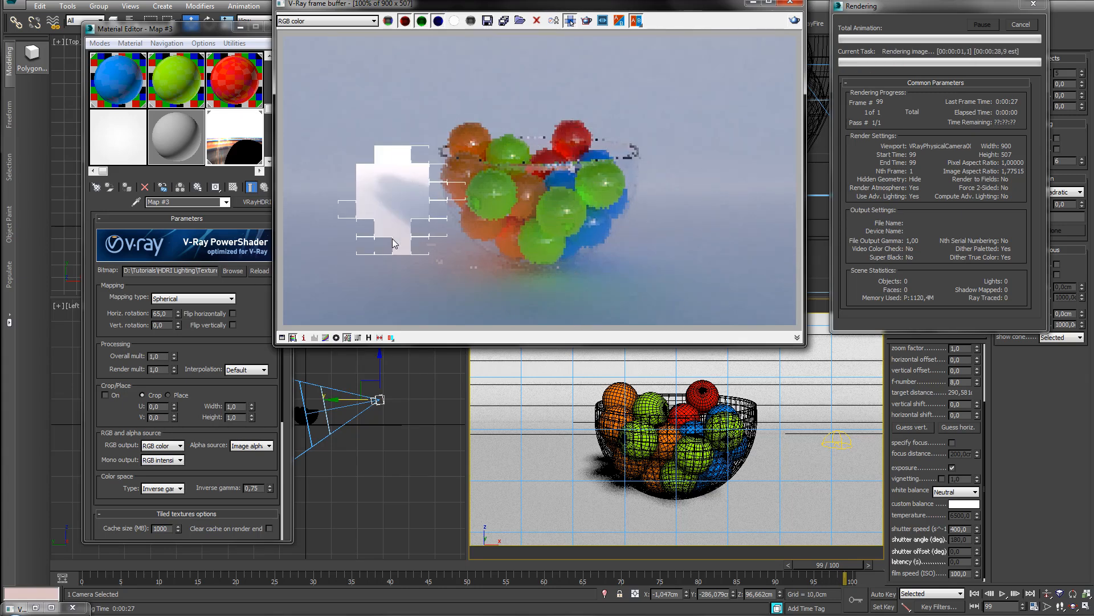
{"action": "right_click", "coordinate": [402, 153]}
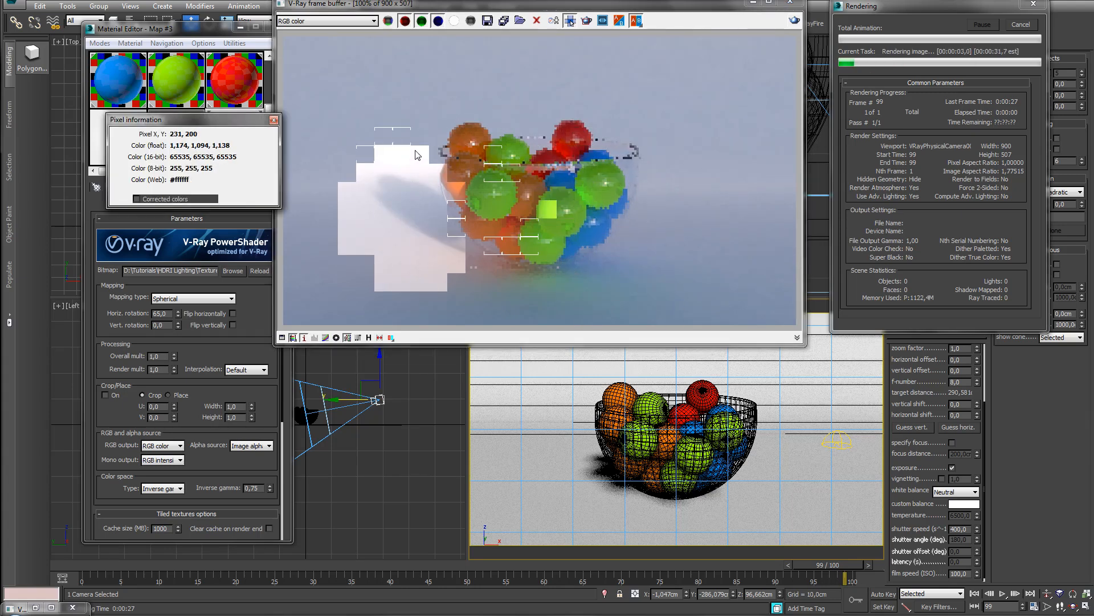
{"action": "left_click", "coordinate": [1021, 26]}
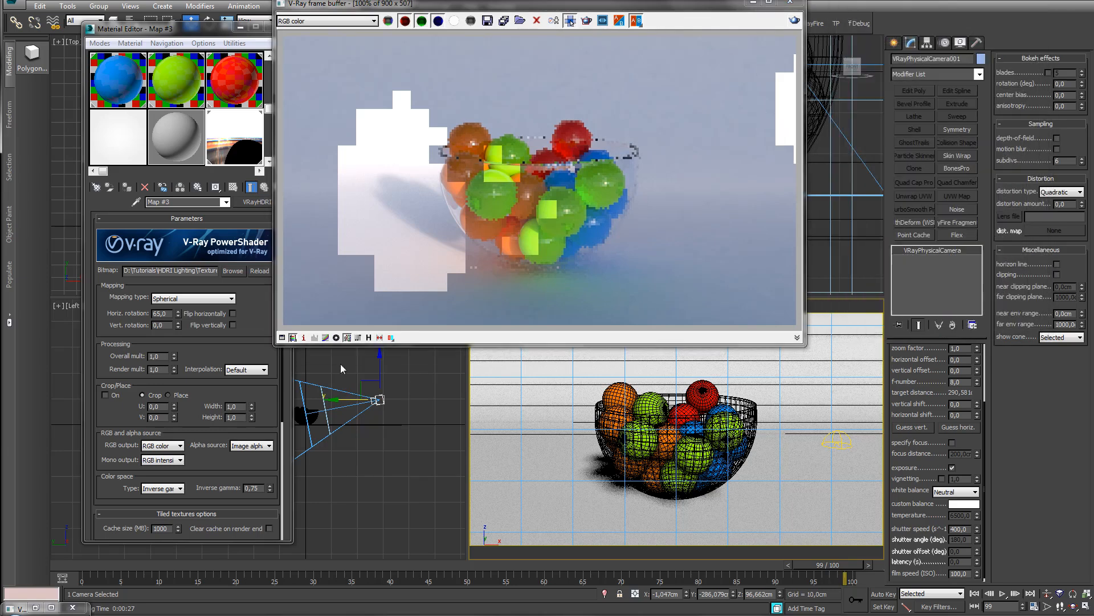
- Set the VRayHDRI map's inverse gamma to 0.8 and render, sampling the background's pixel colours
{"action": "double_click", "coordinate": [255, 489]}
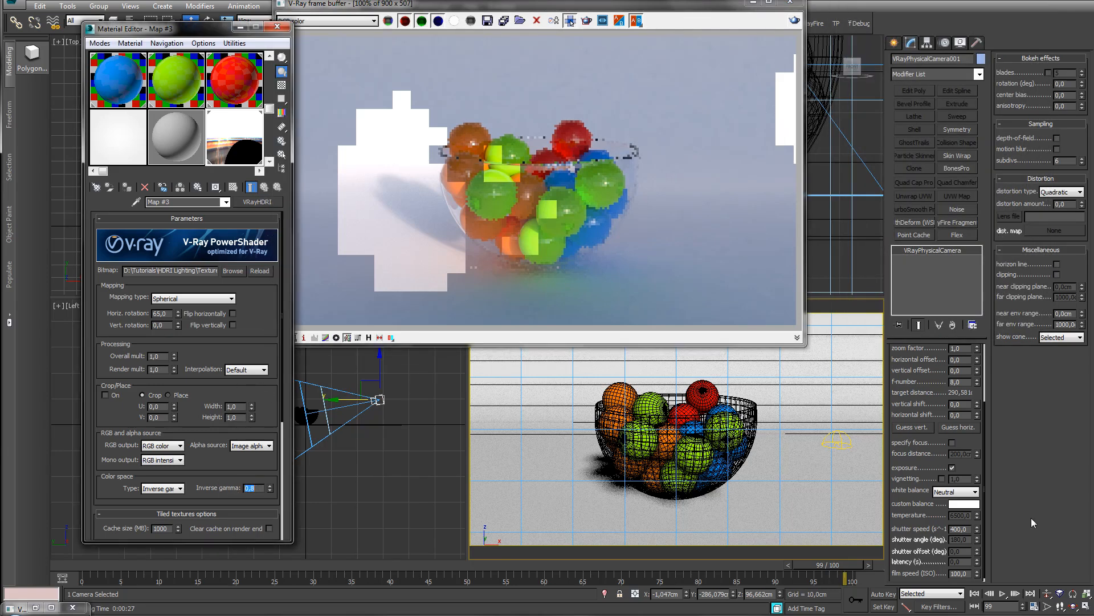
{"action": "left_click", "coordinate": [794, 21]}
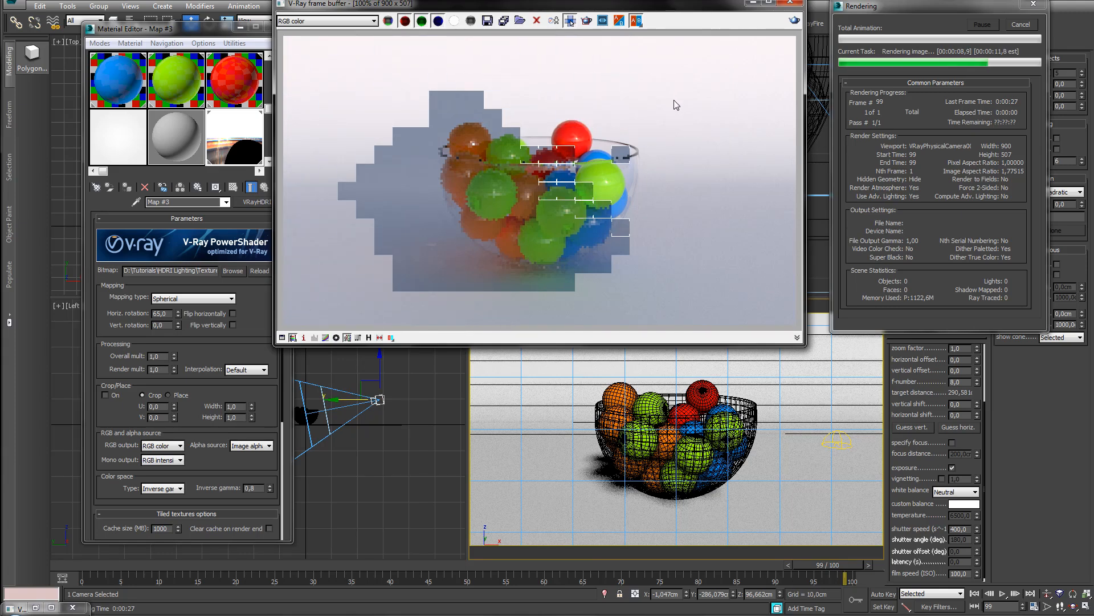
{"action": "right_click_drag", "start_coordinate": [675, 52], "coordinate": [653, 69]}
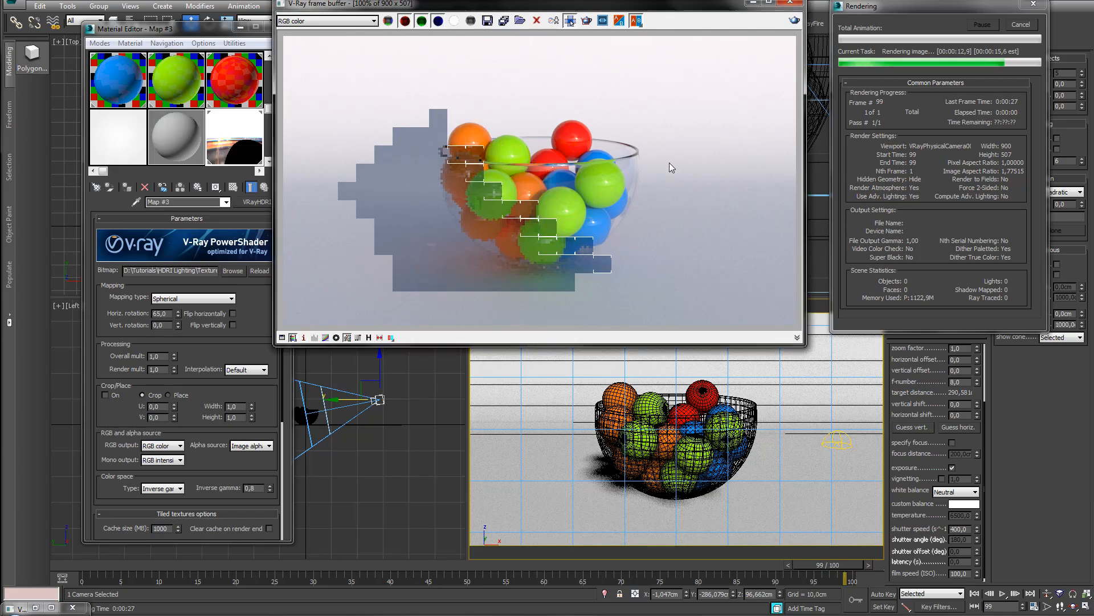